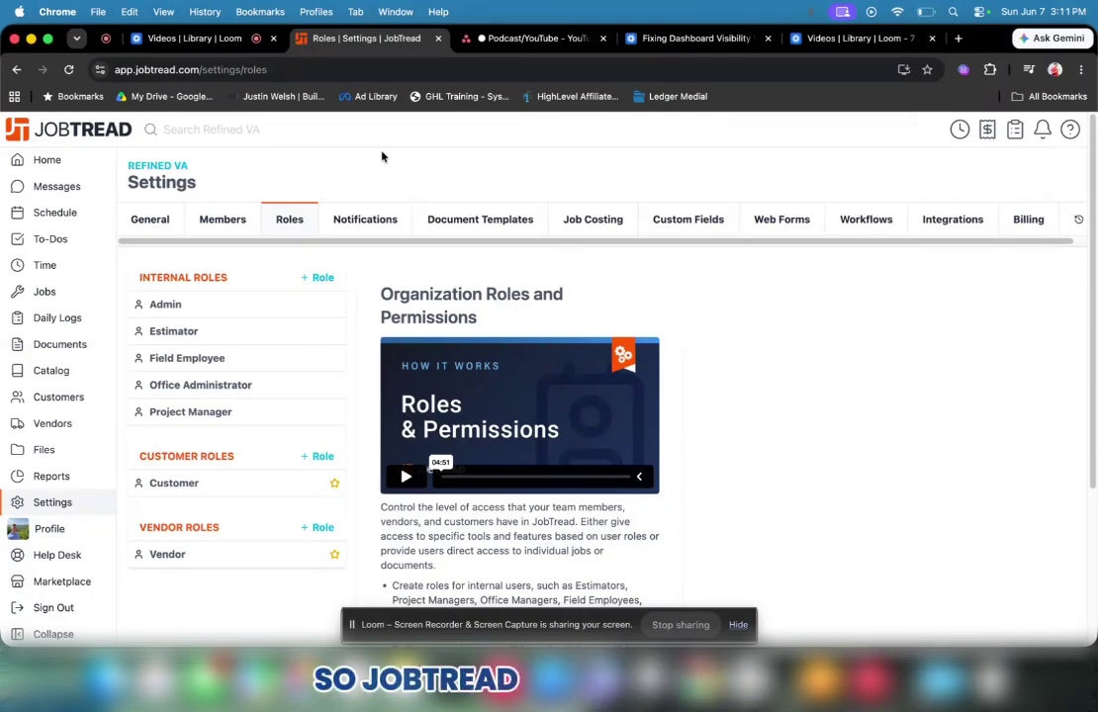
Step: Open the Admin role in the organization's role settings and review its access and notification permissions
click(60, 503)
click(272, 221)
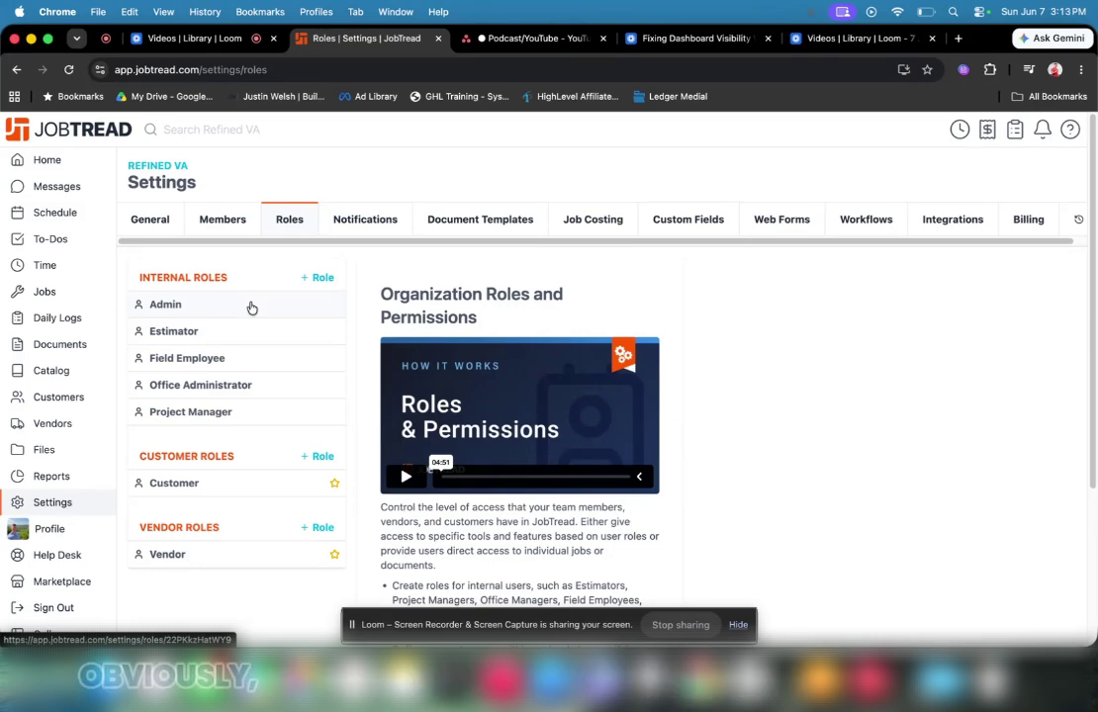
click(252, 307)
scroll(862, 382, down, 1)
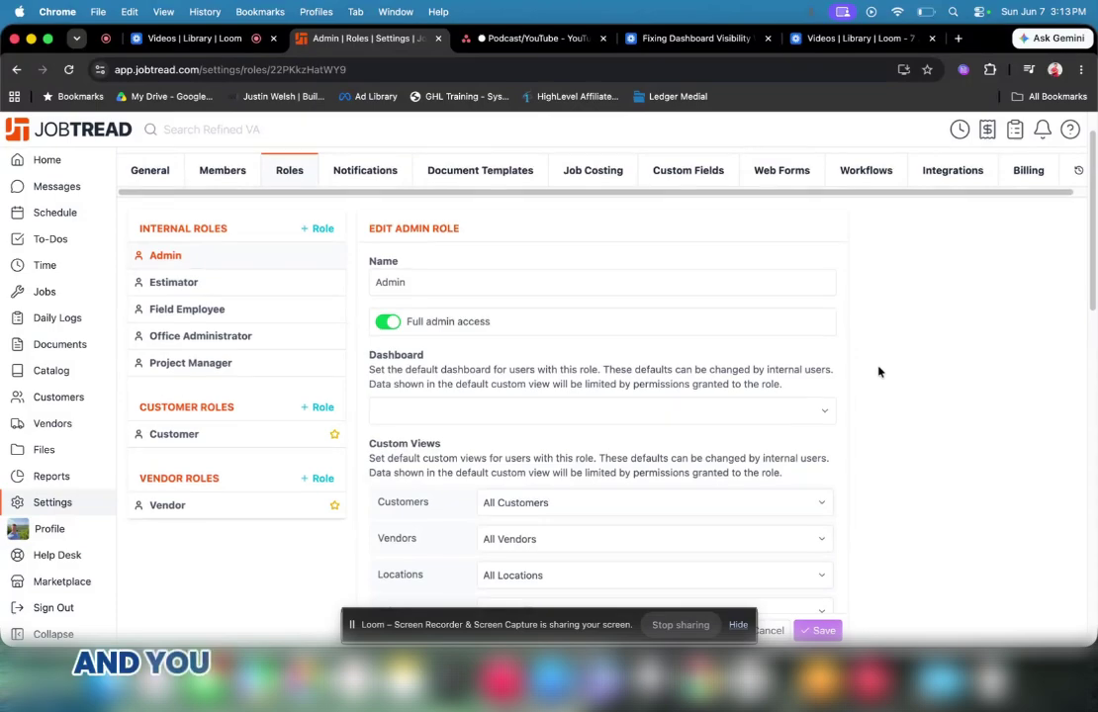
scroll(878, 372, down, 15)
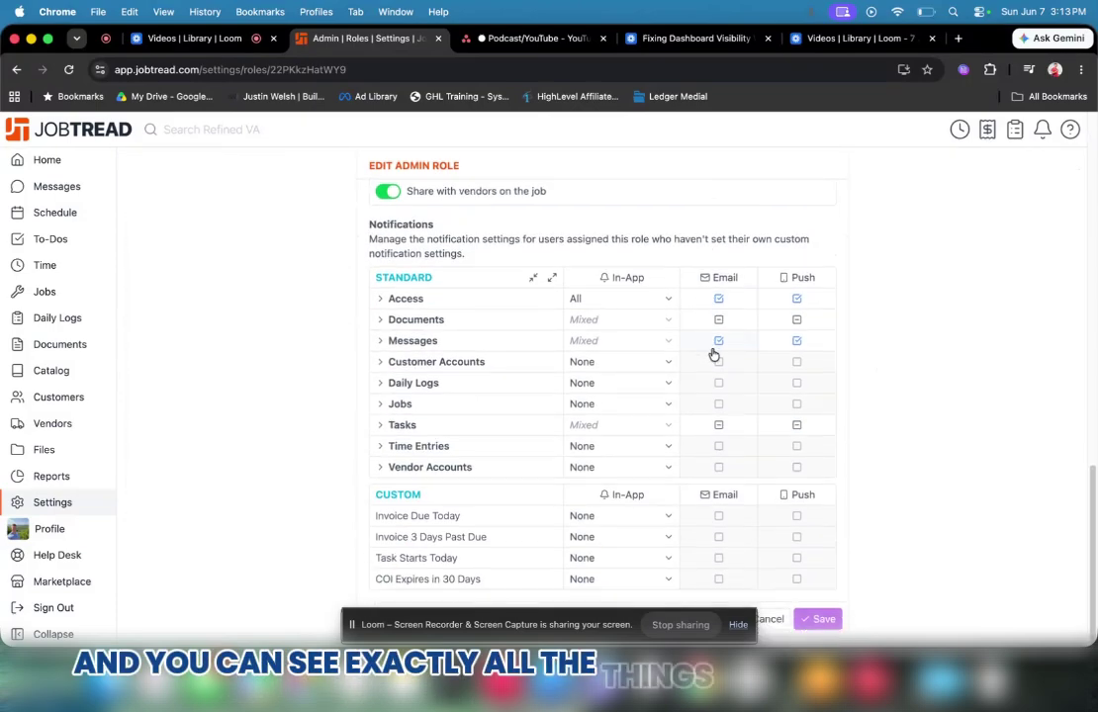
scroll(930, 391, up, 15)
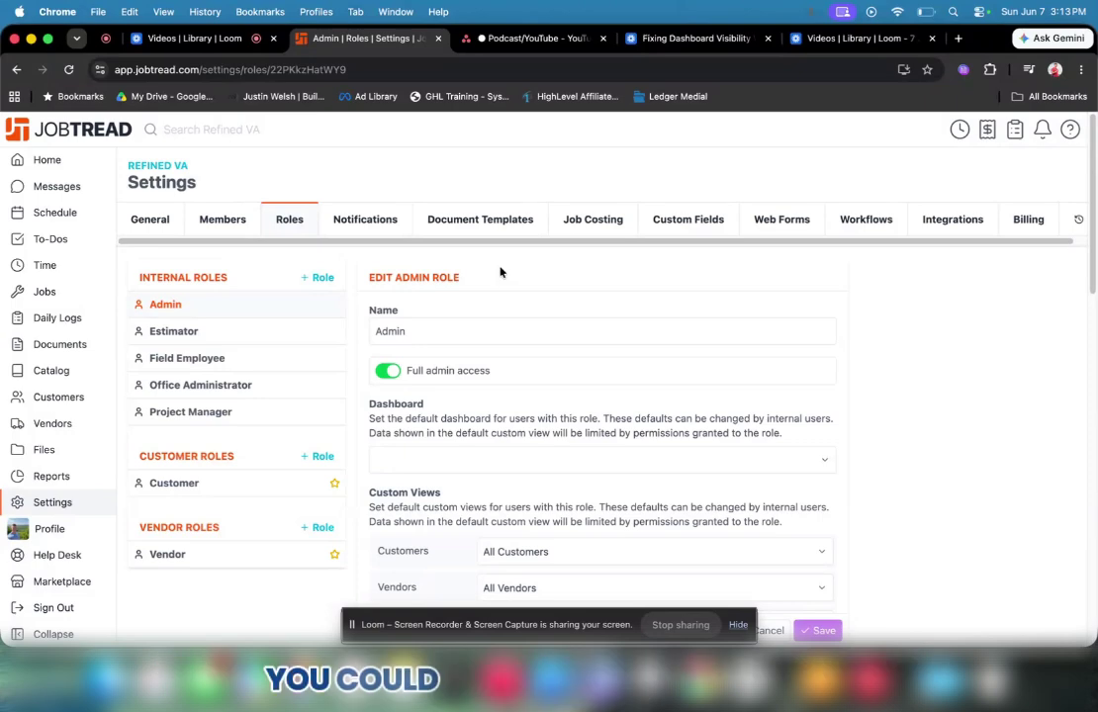
Step: Start a new internal role named Sales and limit its Customers access to "Only if given access"
click(317, 279)
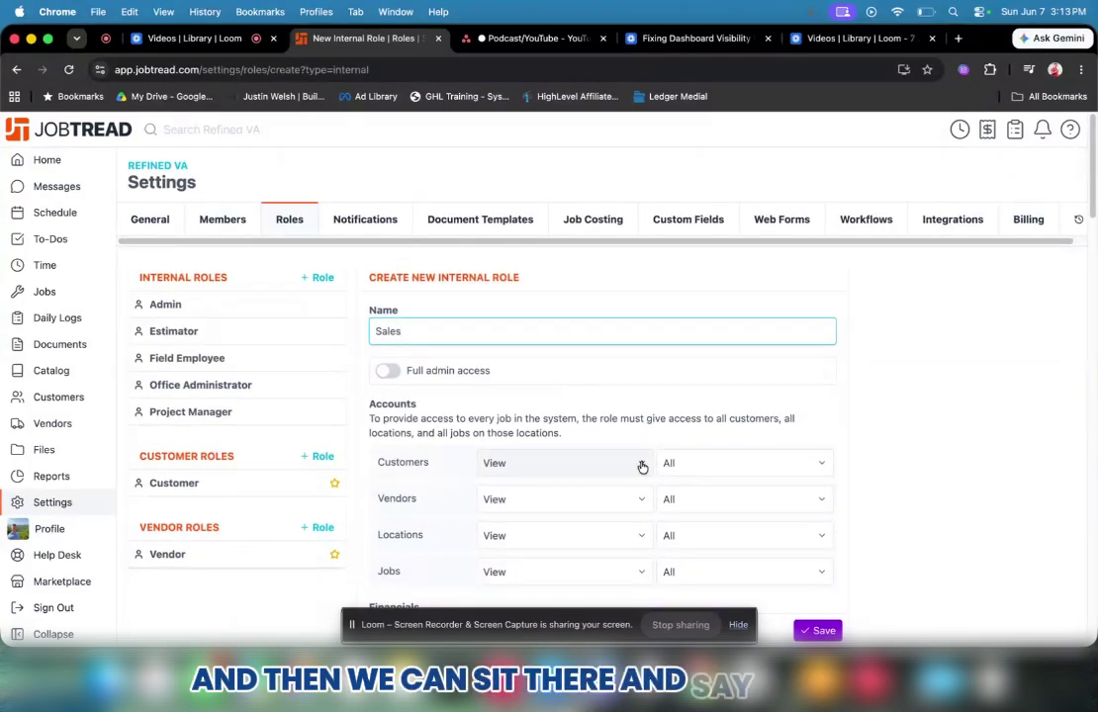
scroll(650, 456, down, 5)
scroll(657, 362, up, 2)
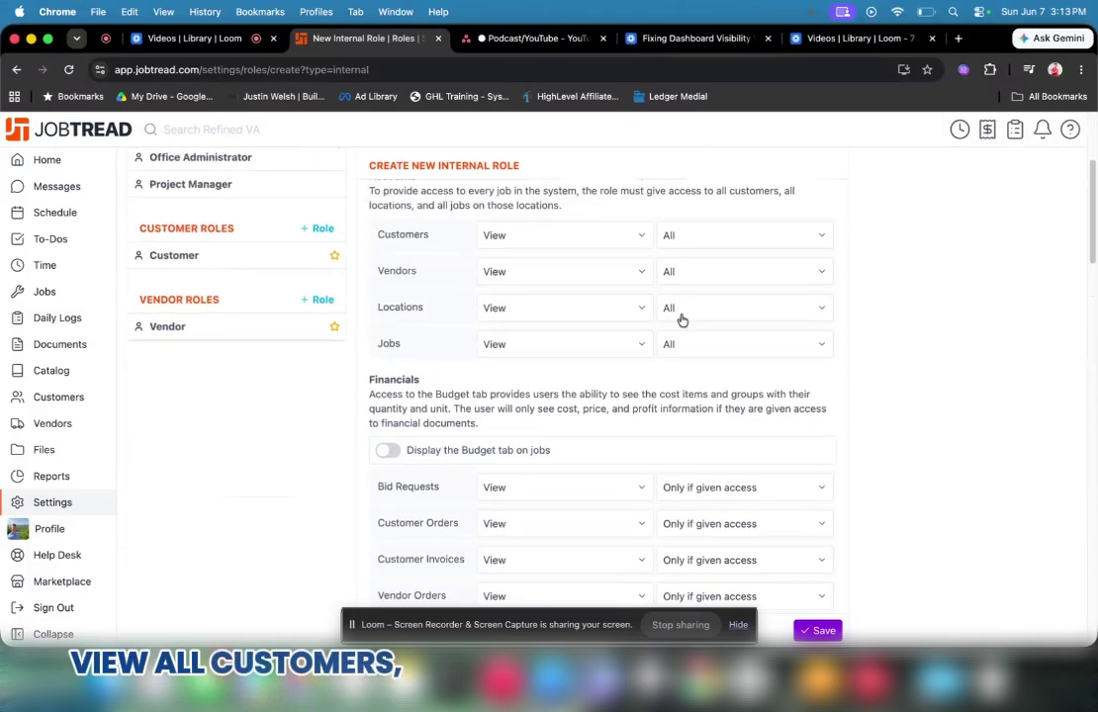
click(688, 234)
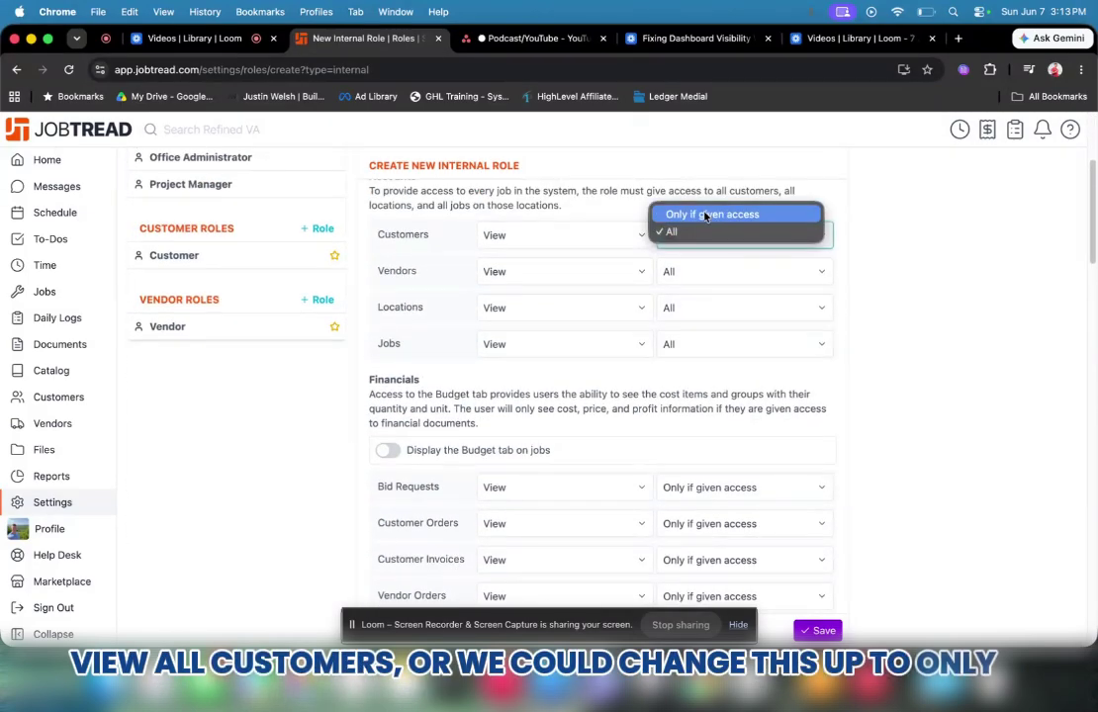
click(705, 216)
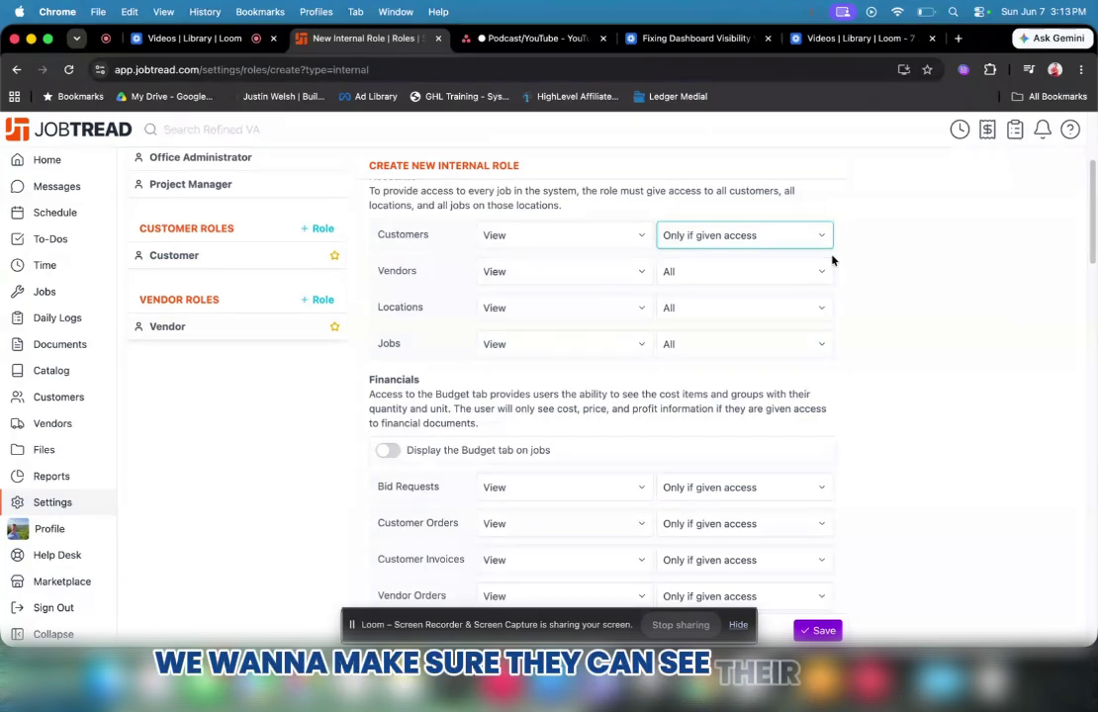
Step: Keep the role's Vendors access at All and limit its Jobs access to "Only if given access"
click(800, 273)
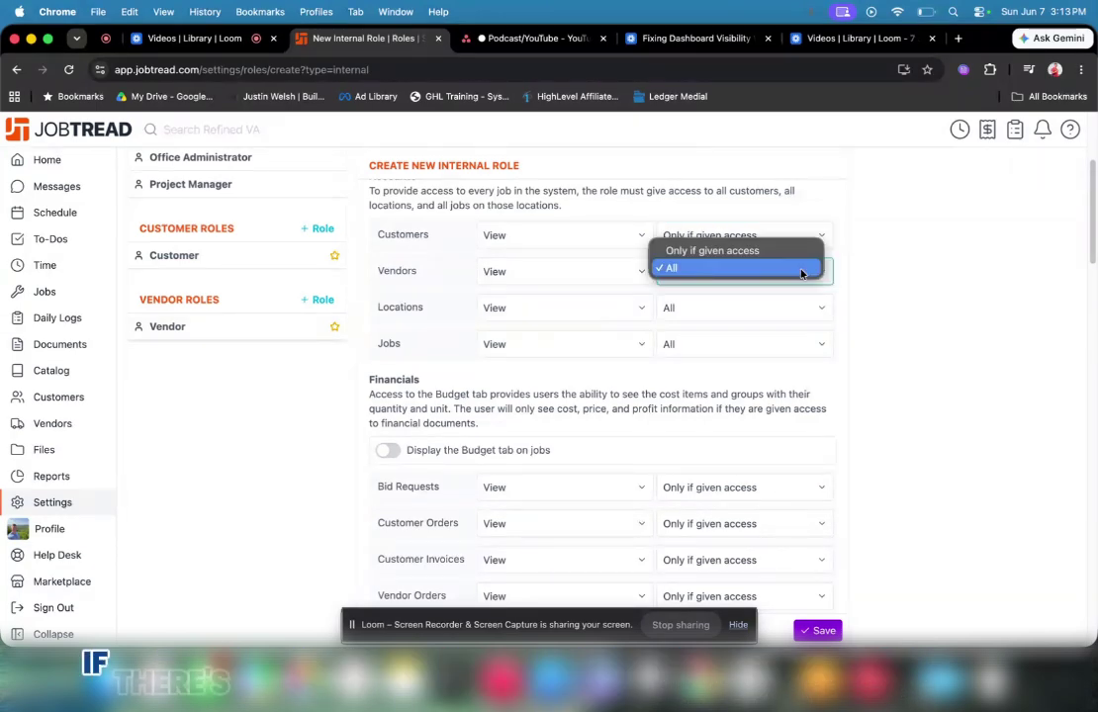
click(894, 281)
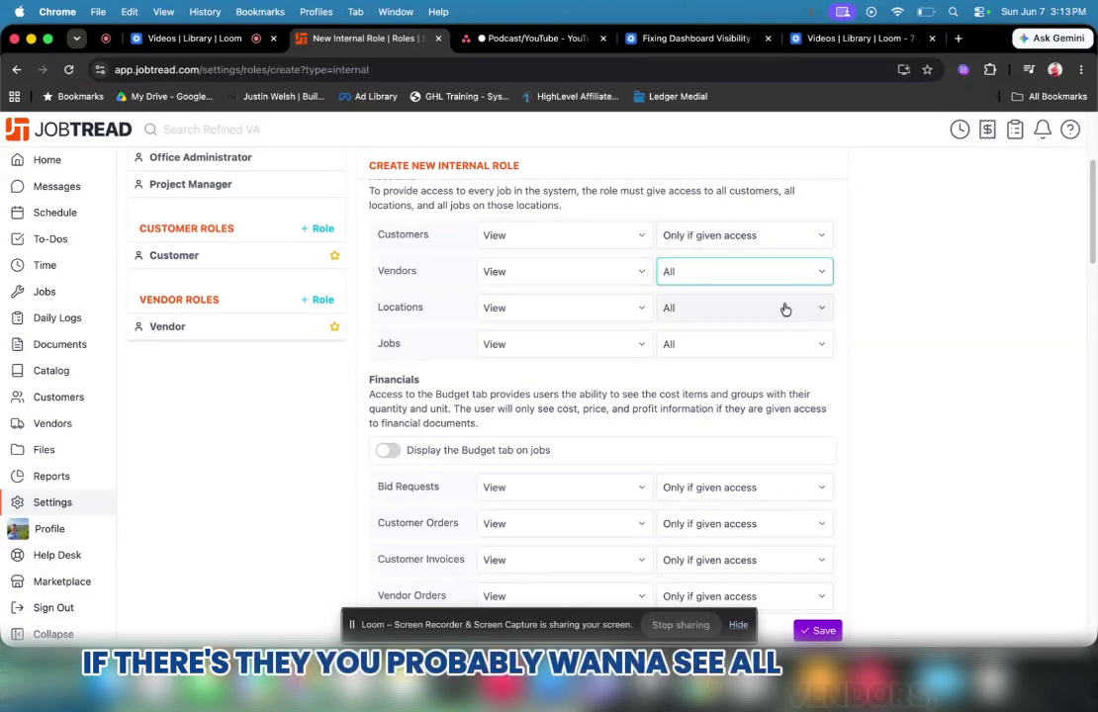
click(769, 340)
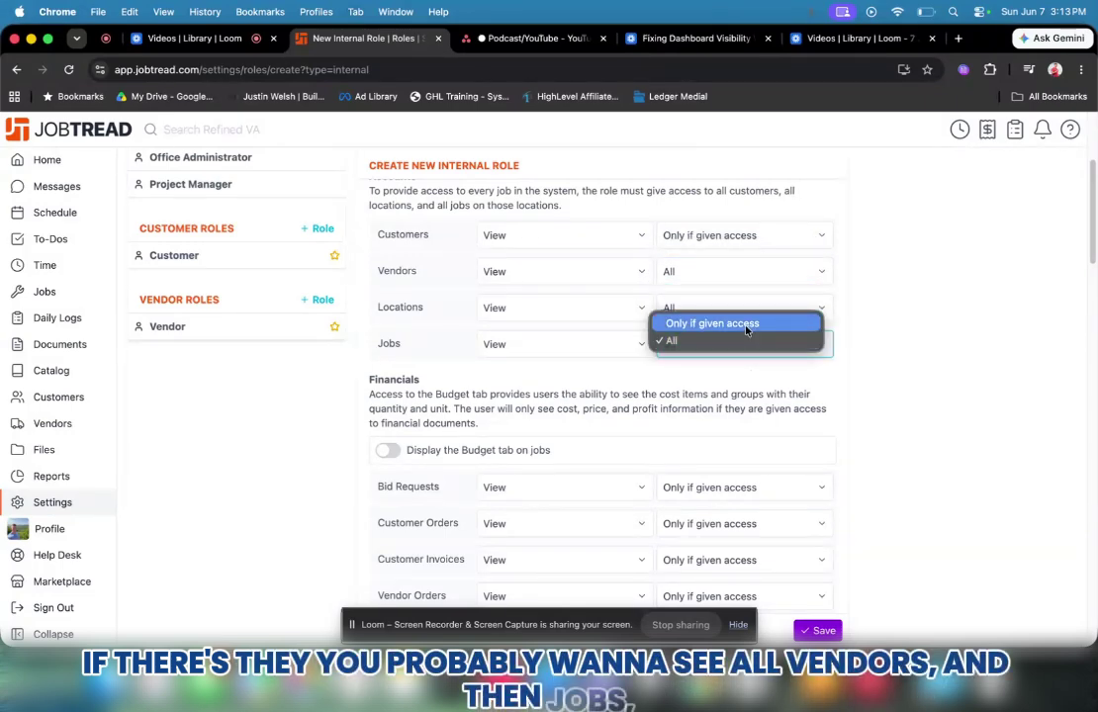
click(733, 322)
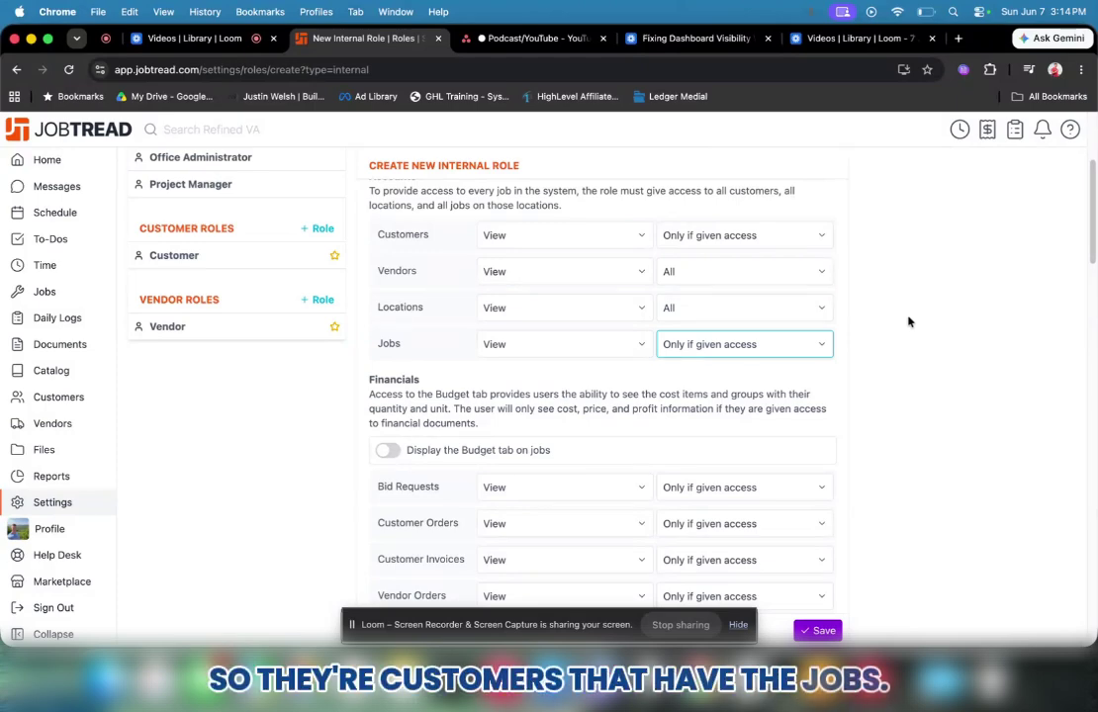
Step: Review the new role's Financials, Schedules, To-Dos, Other Features and Exports permissions
scroll(925, 311, down, 1)
scroll(925, 311, down, 5)
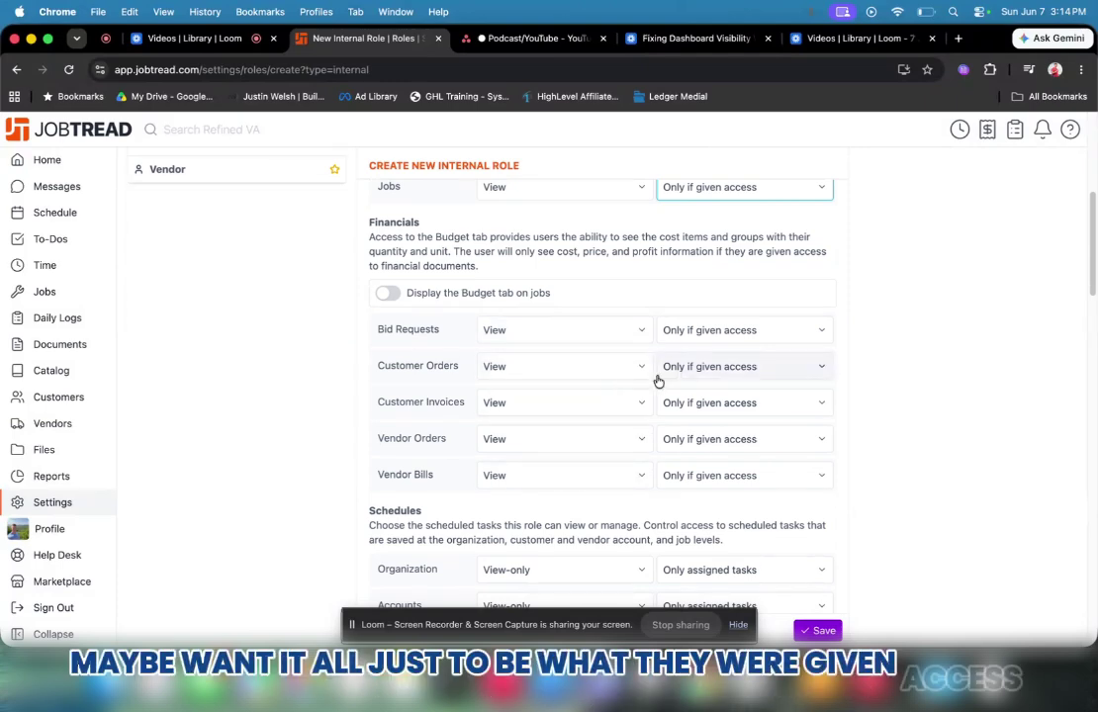
scroll(663, 380, down, 4)
scroll(820, 404, down, 3)
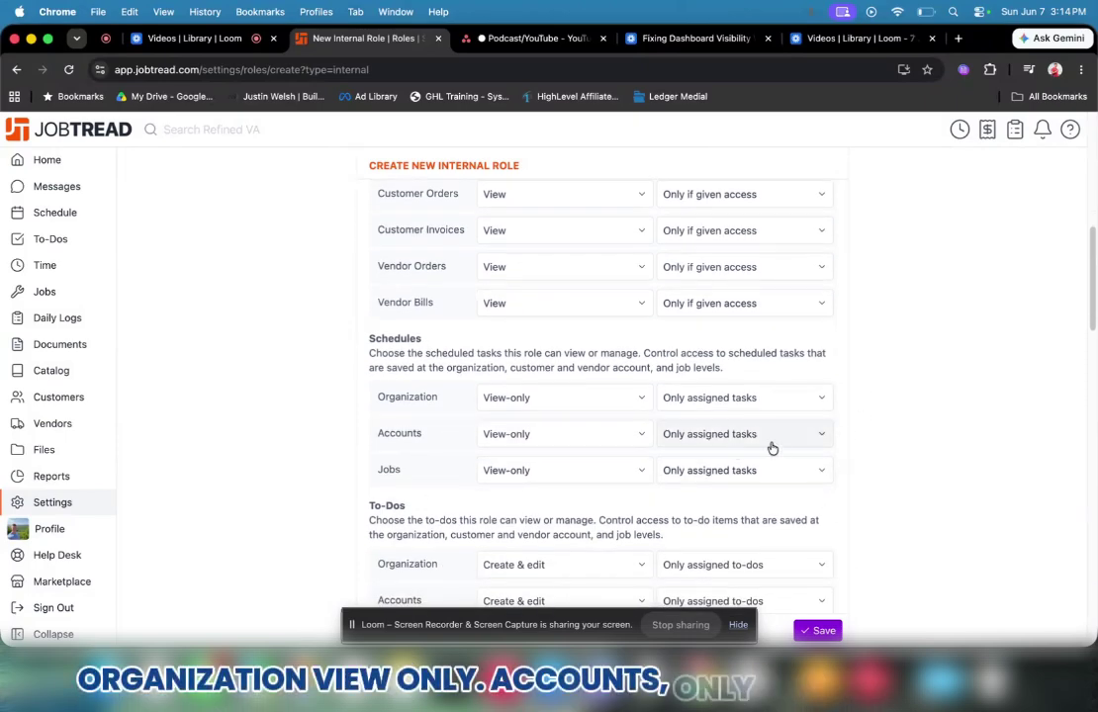
scroll(842, 440, down, 1)
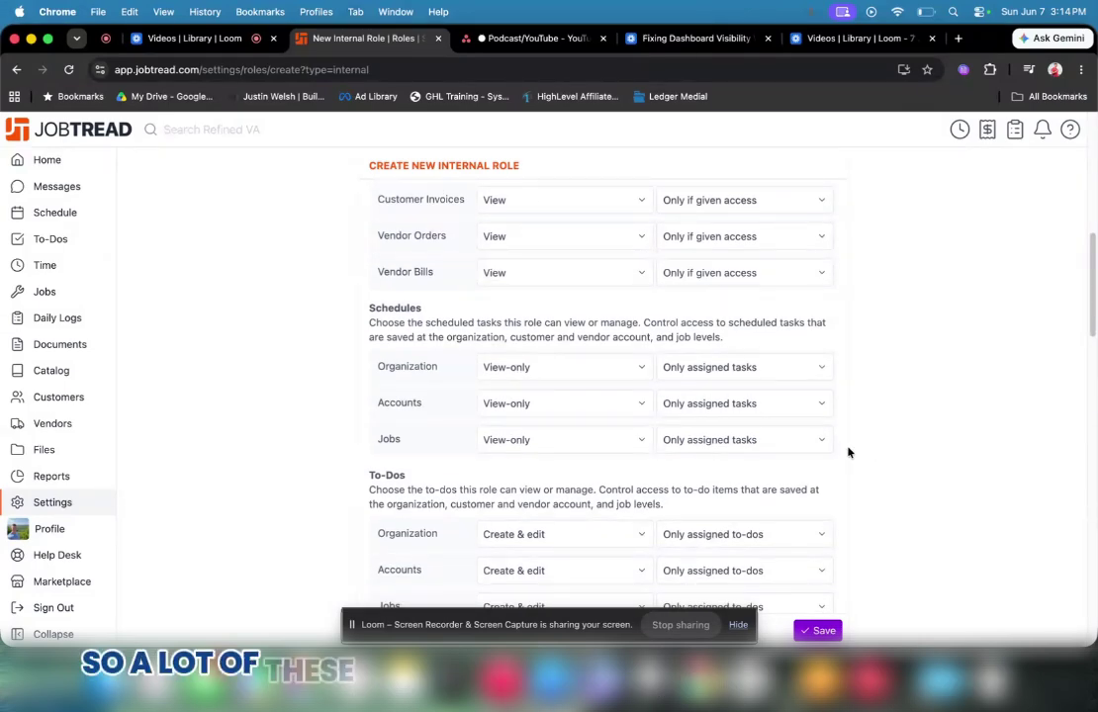
scroll(843, 459, down, 5)
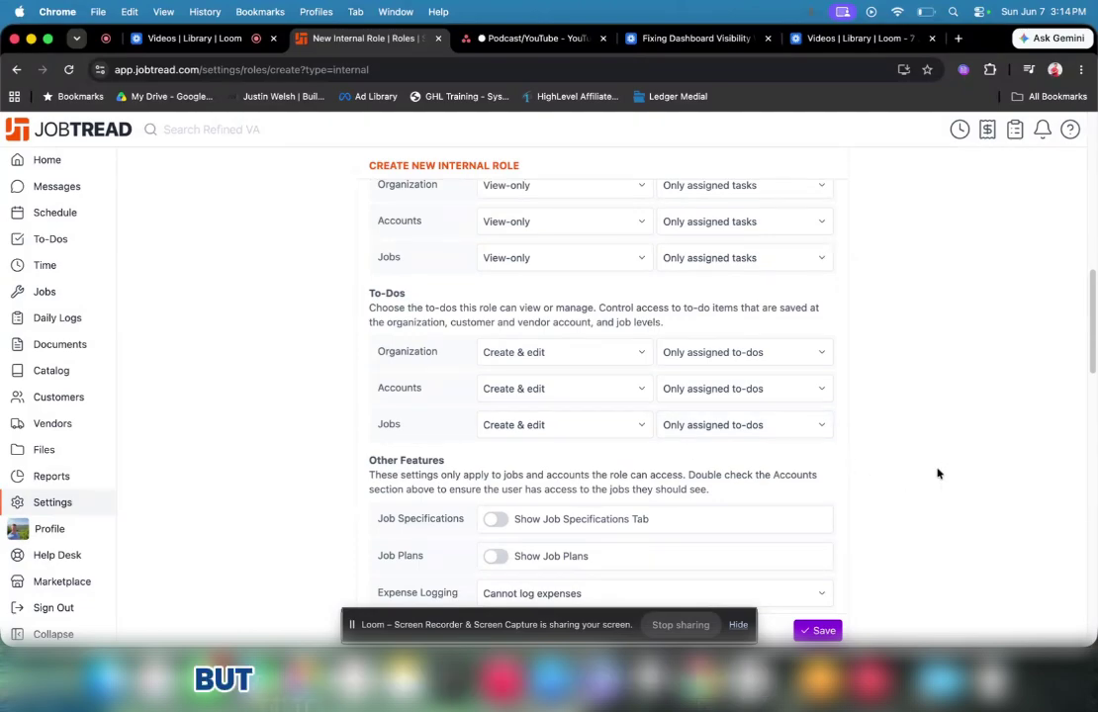
scroll(940, 472, down, 10)
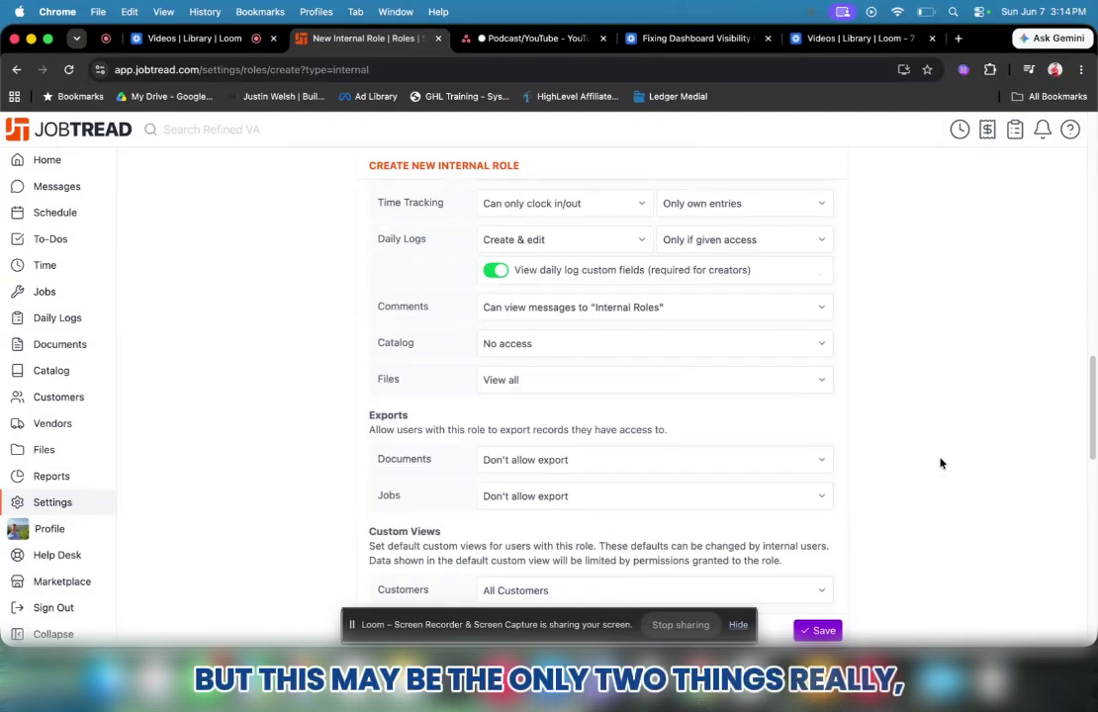
scroll(942, 458, up, 15)
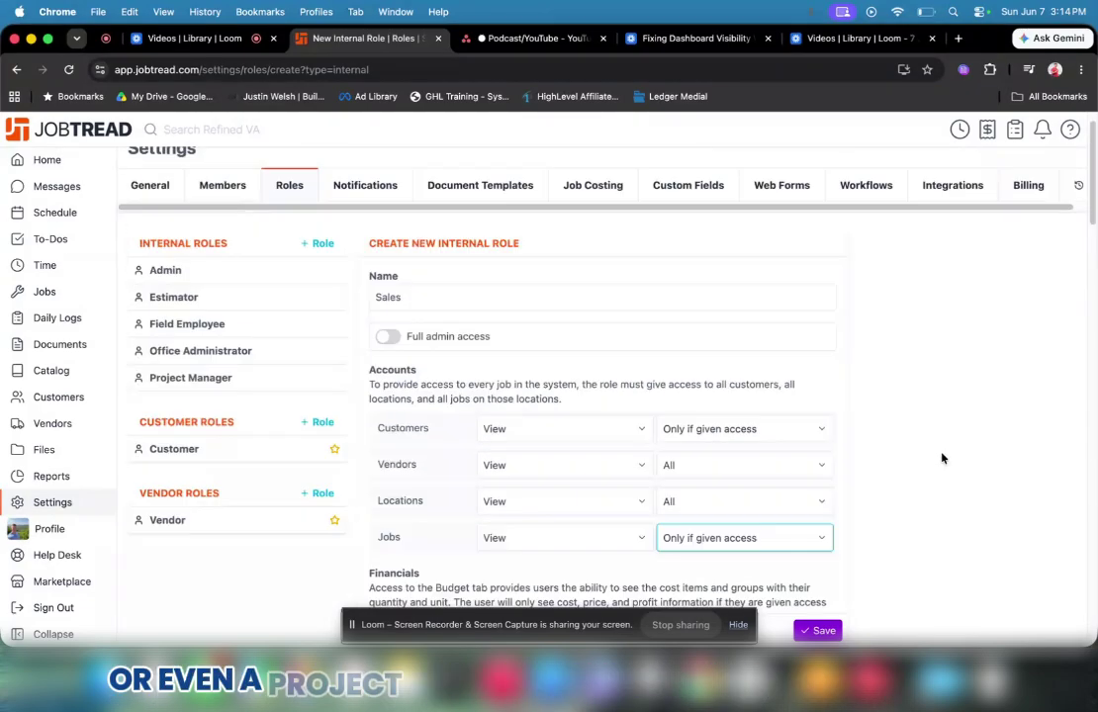
Step: Extend the role name Sales with a dash and the salesperson's first name, and save the new role
scroll(945, 455, down, 1)
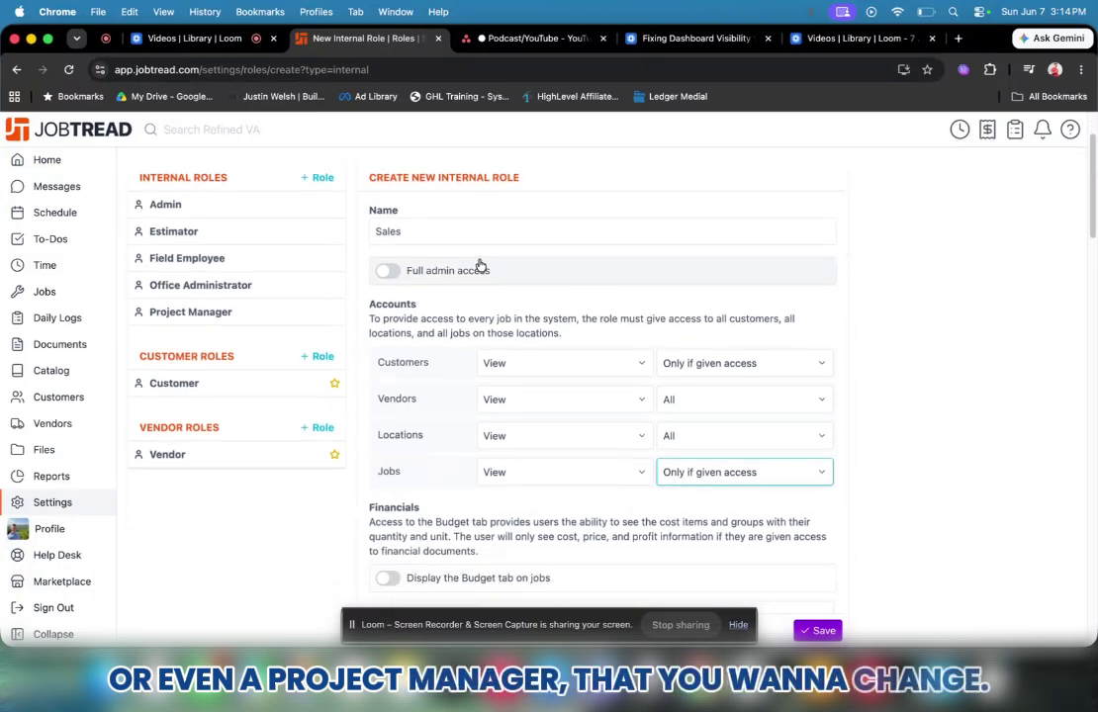
click(445, 230)
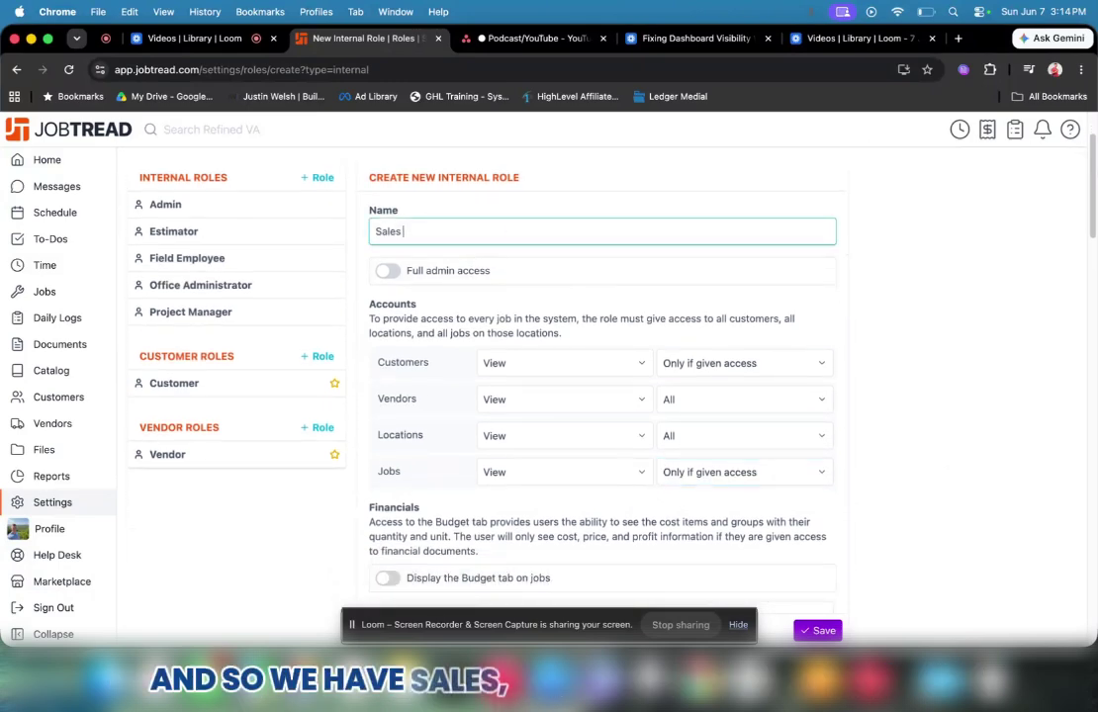
text(- Joe)
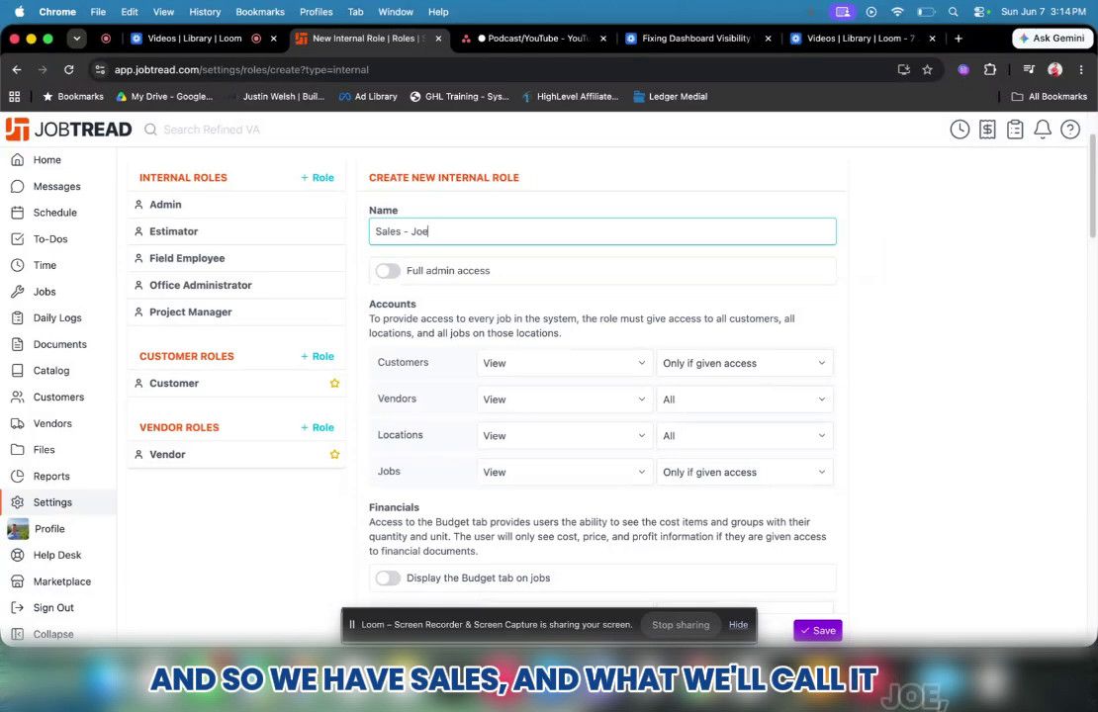
key(Return)
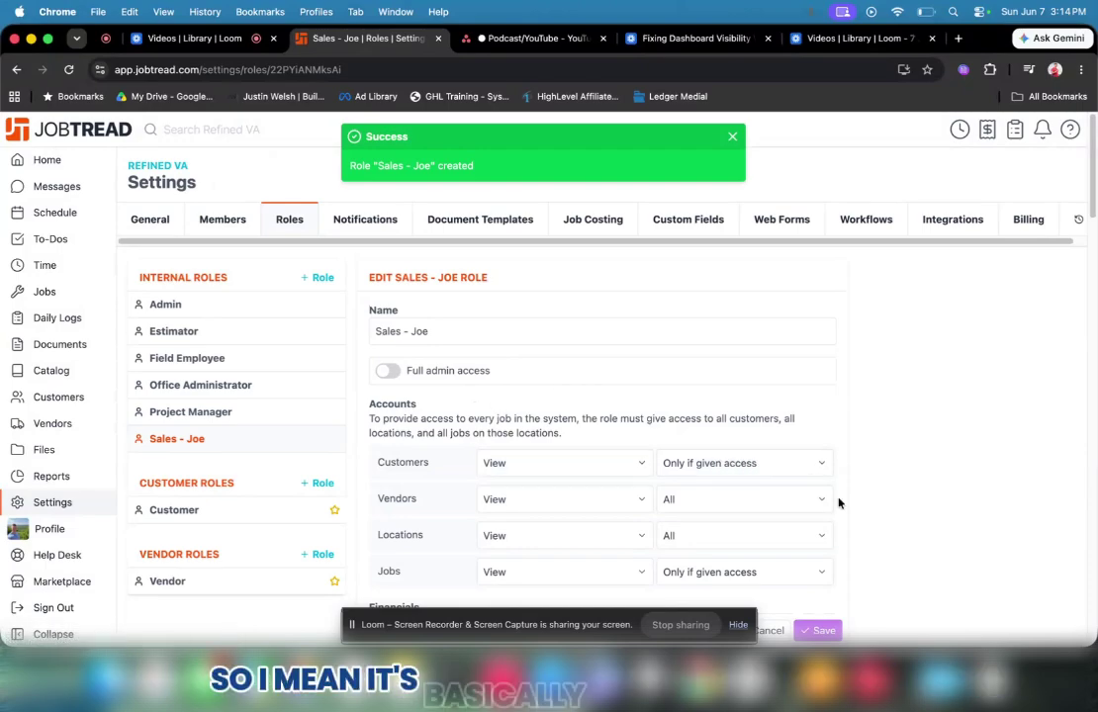
Step: Clone the new sales role, naming the copy "Sales -" followed by the second salesperson's first name
scroll(931, 427, down, 10)
scroll(930, 426, down, 10)
click(448, 620)
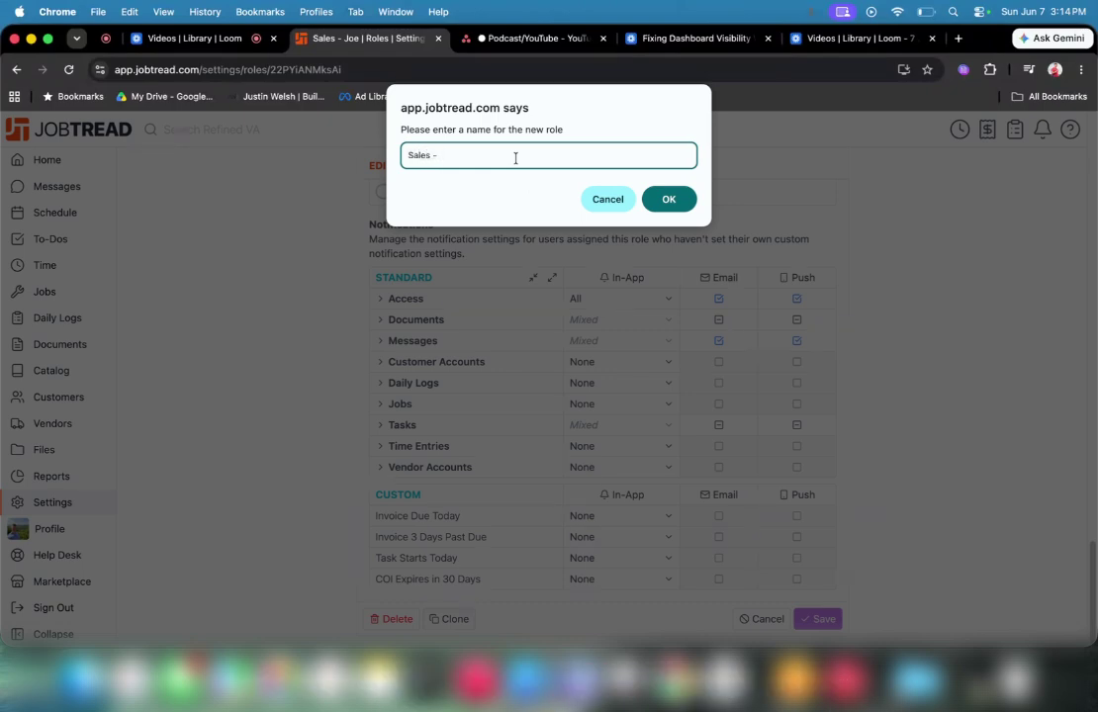
click(668, 202)
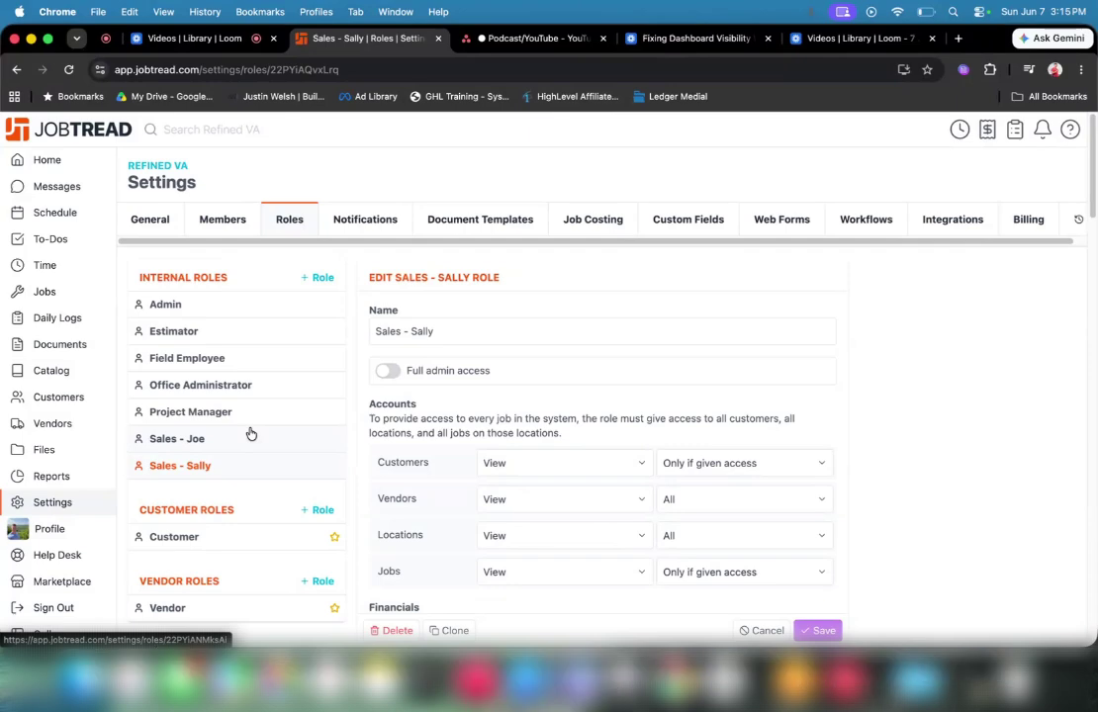
Step: Give the first sales role access to the FINANCE dashboard on the home page and save the dashboard
click(39, 161)
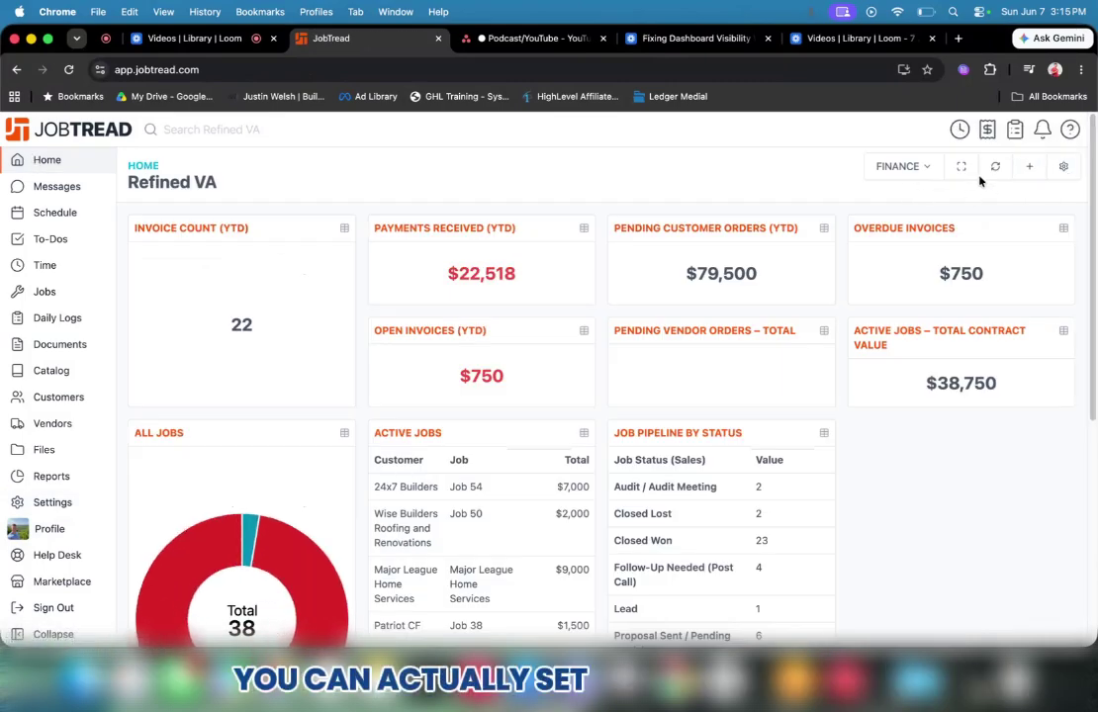
click(1064, 172)
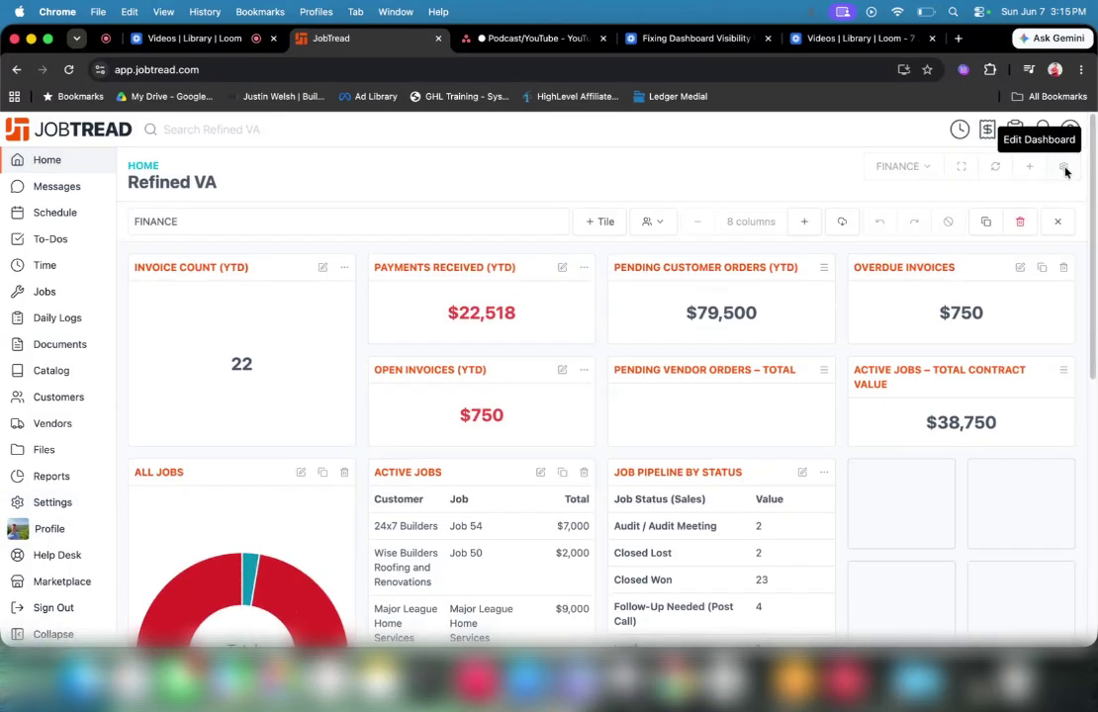
click(649, 231)
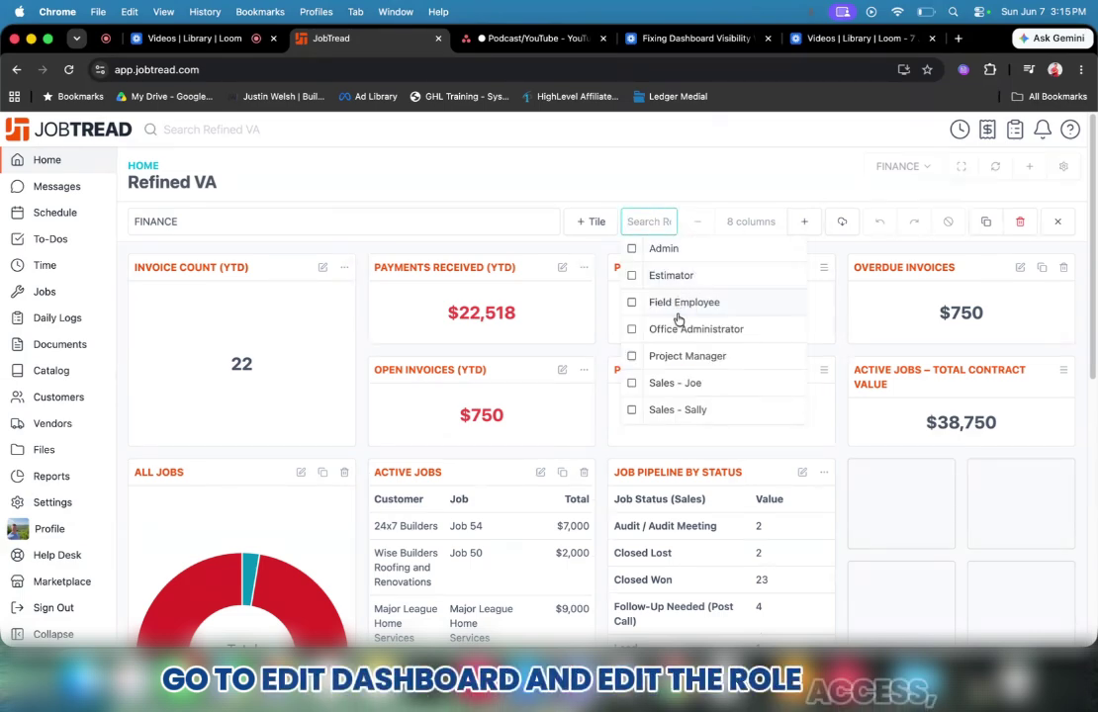
click(631, 386)
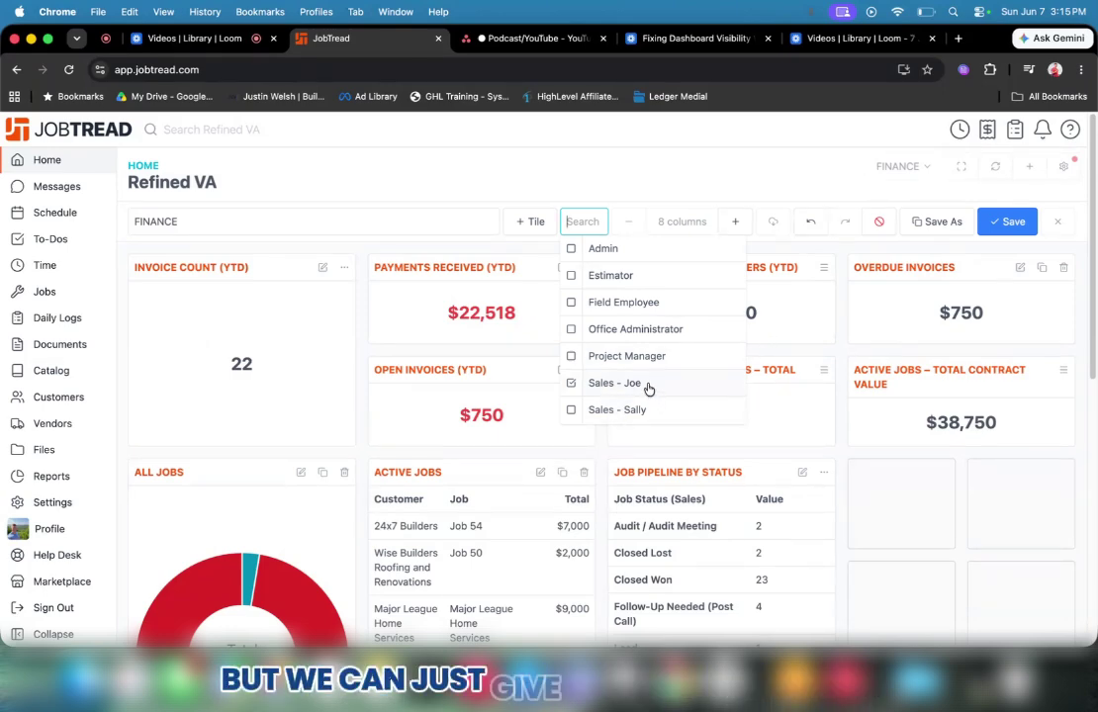
click(998, 227)
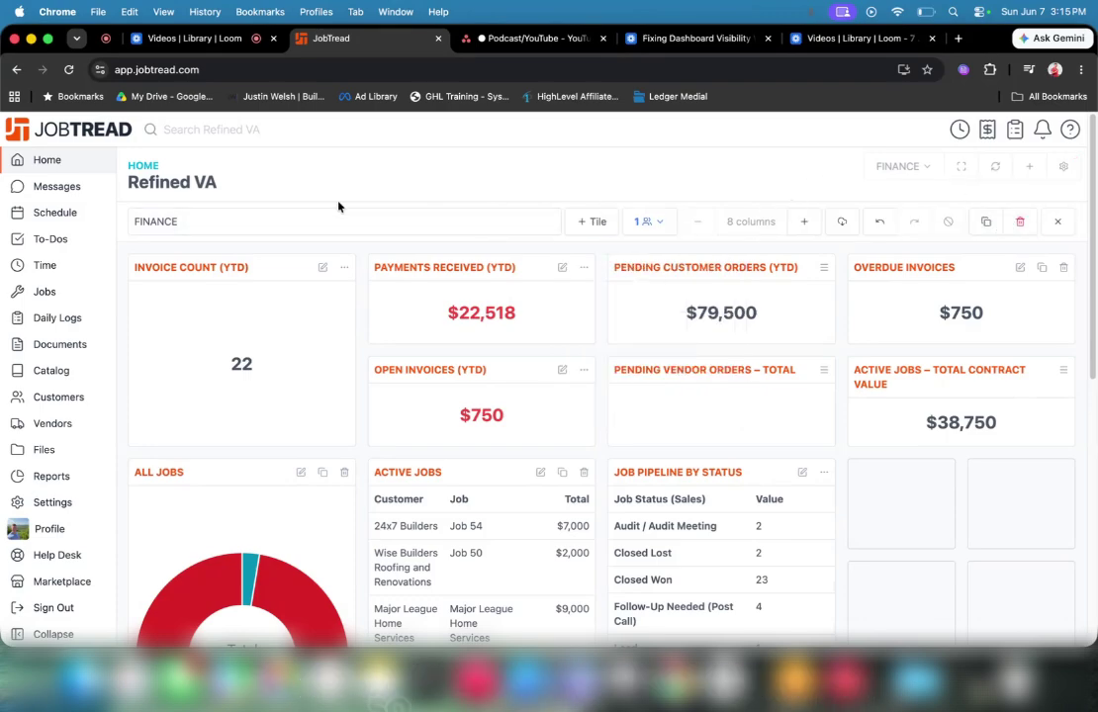
Step: In the member settings, assign the first sales role to the first internal user and preview the account as that user
click(58, 502)
click(222, 218)
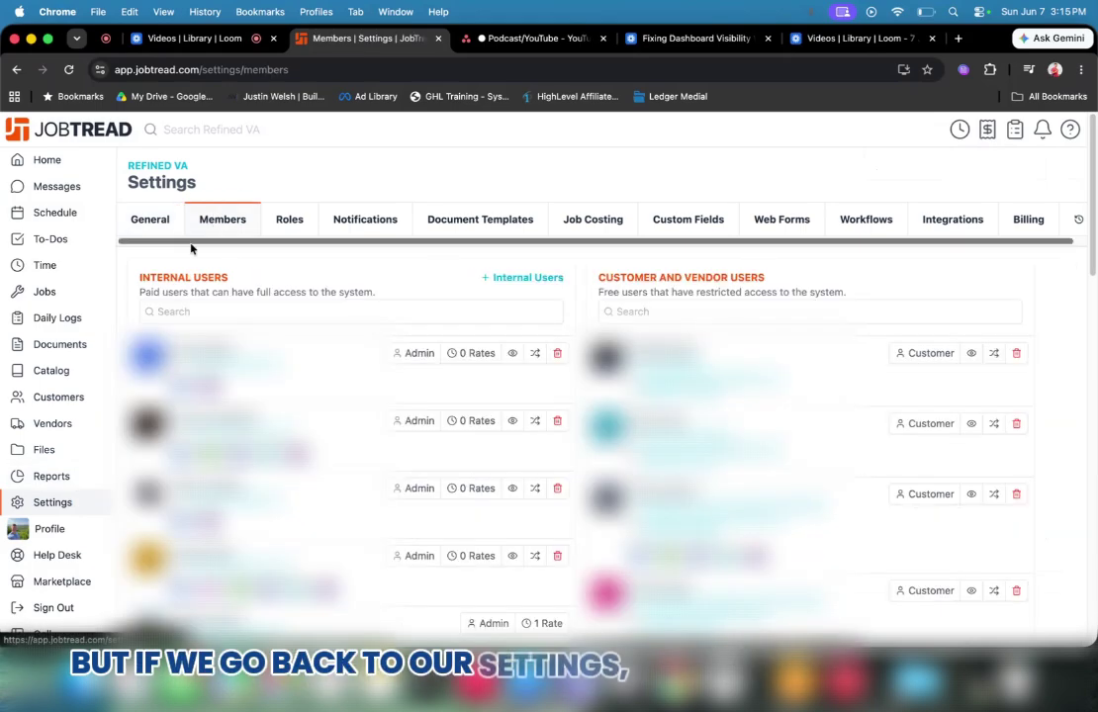
scroll(233, 245, down, 2)
scroll(416, 373, down, 2)
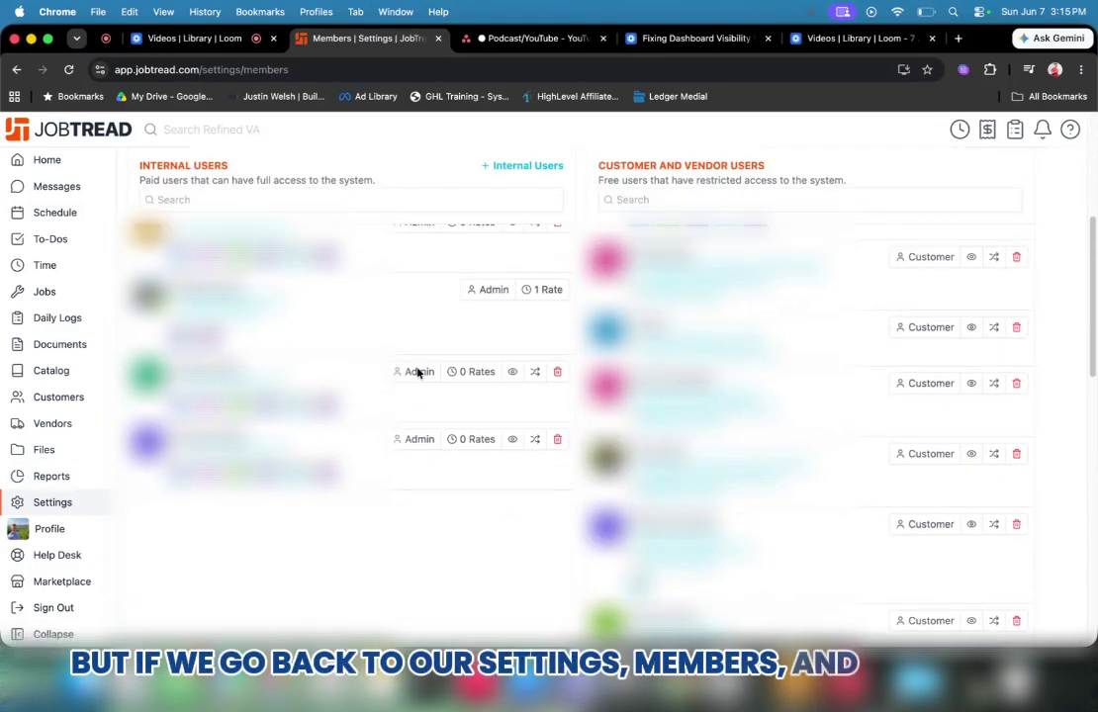
scroll(410, 326, up, 2)
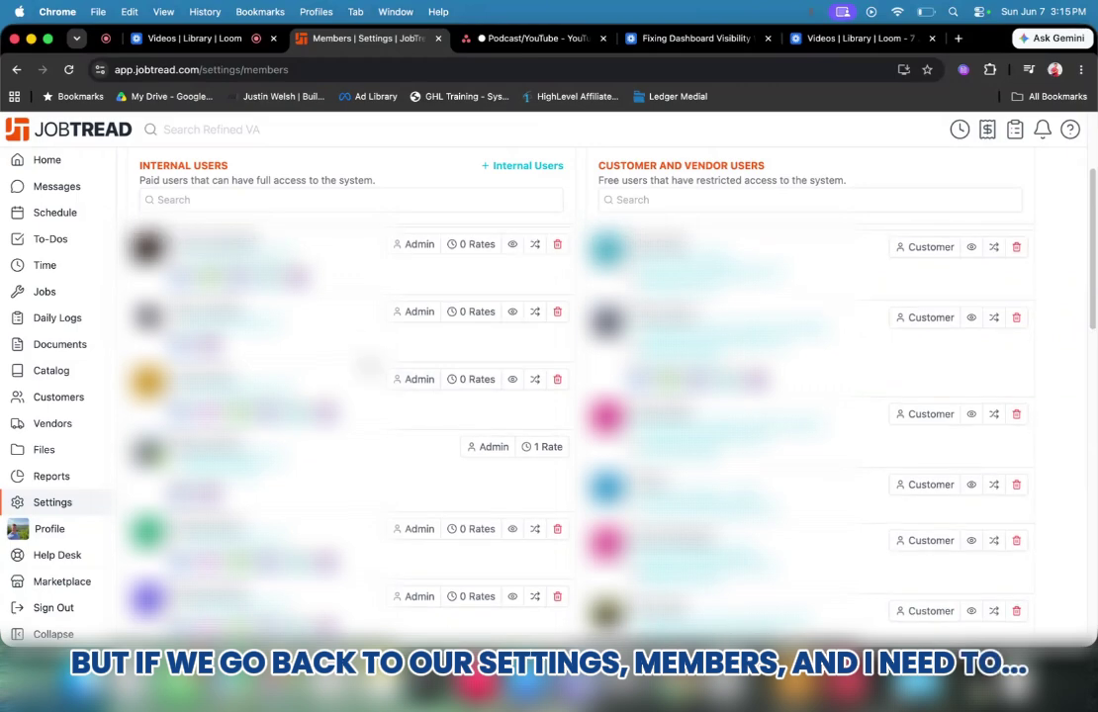
click(416, 263)
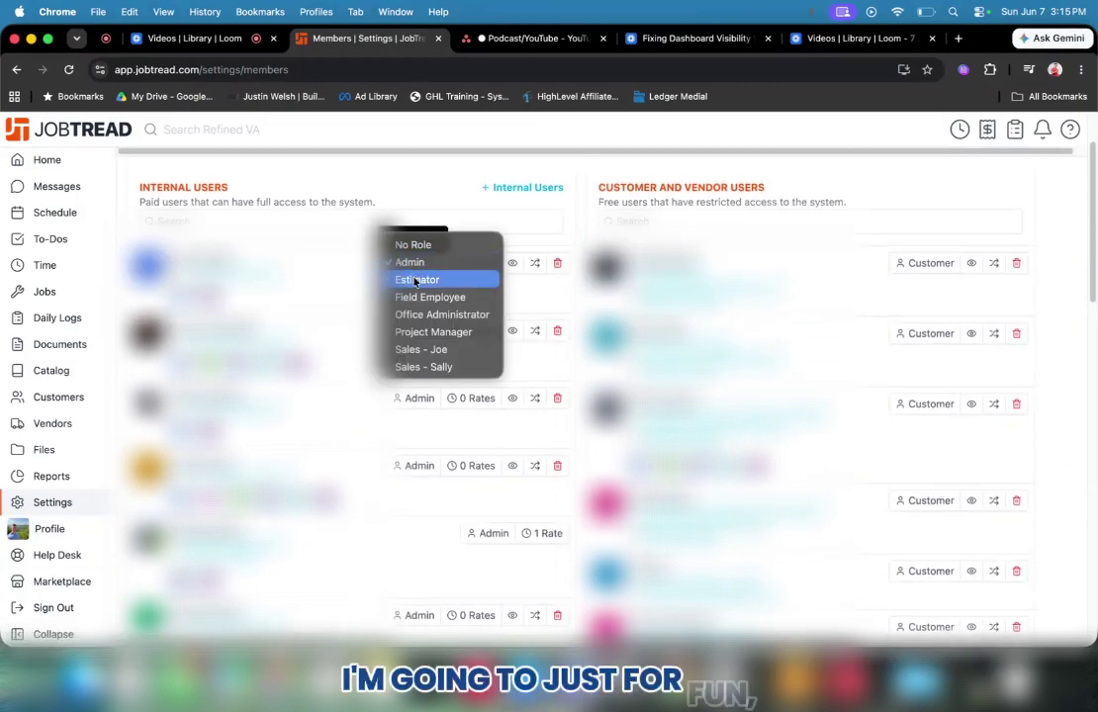
click(439, 352)
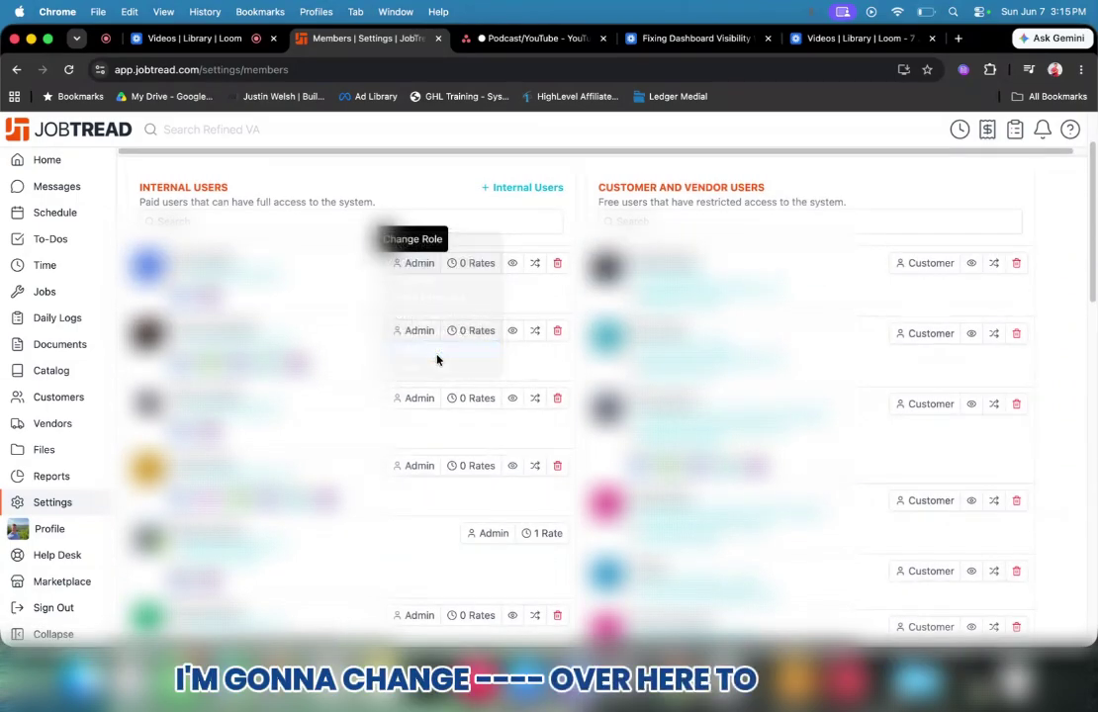
click(512, 264)
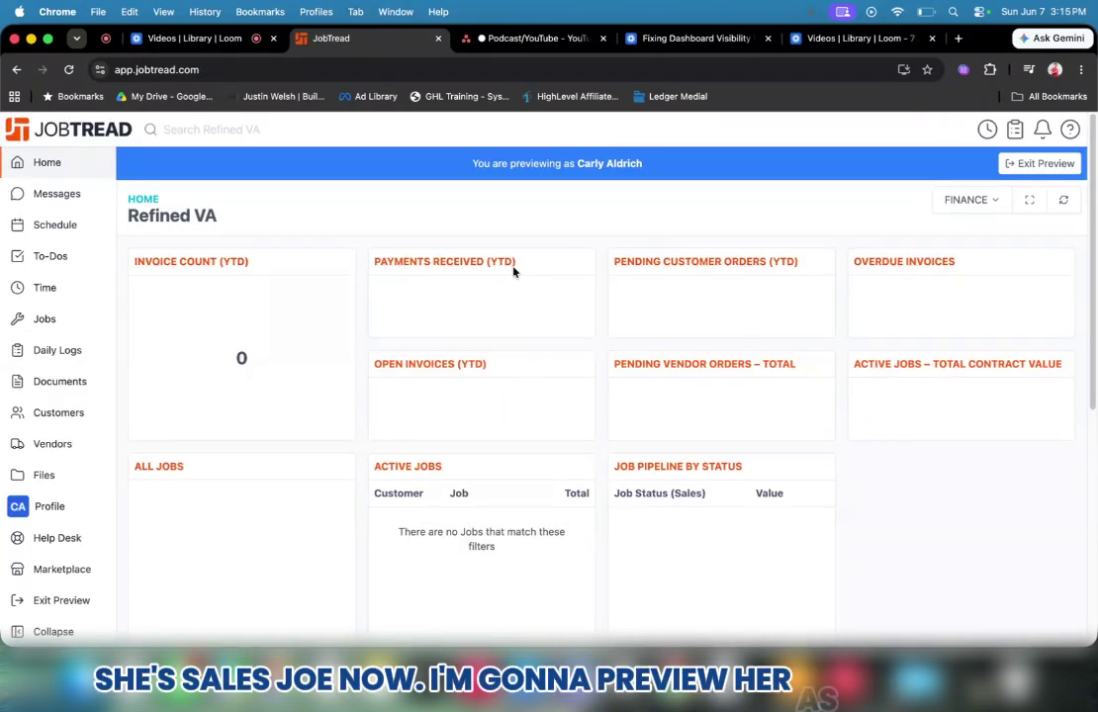
Step: Check which dashboards are available to the previewed user, reopen the FINANCE dashboard, and exit the preview
click(971, 202)
click(969, 226)
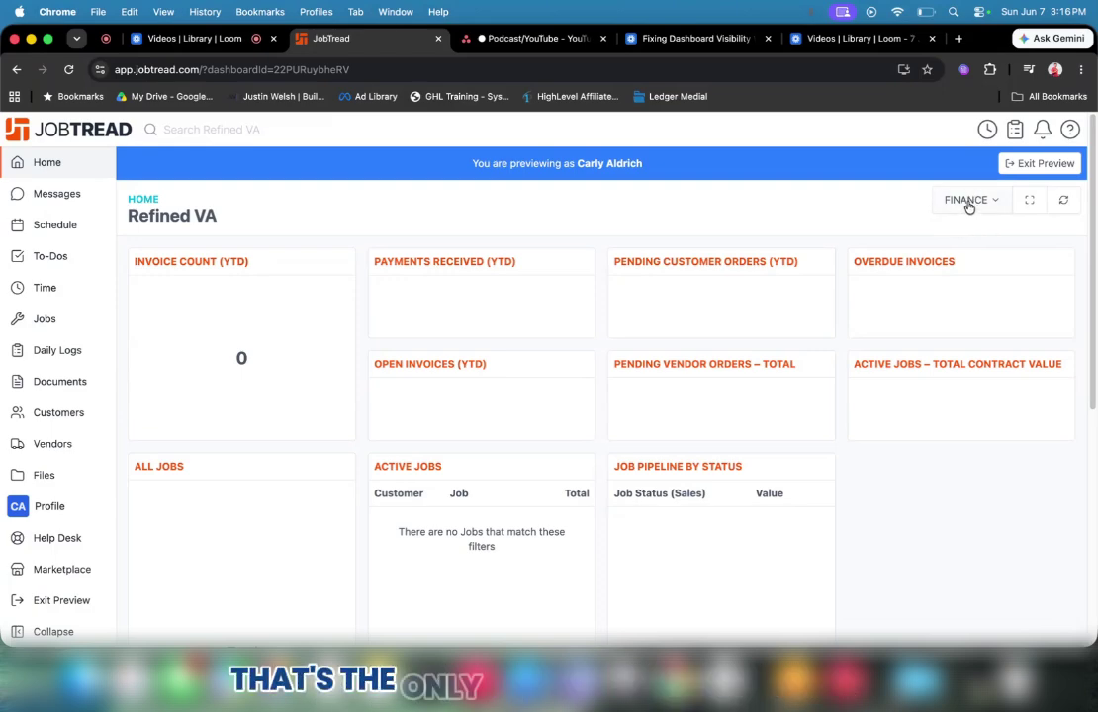
click(969, 204)
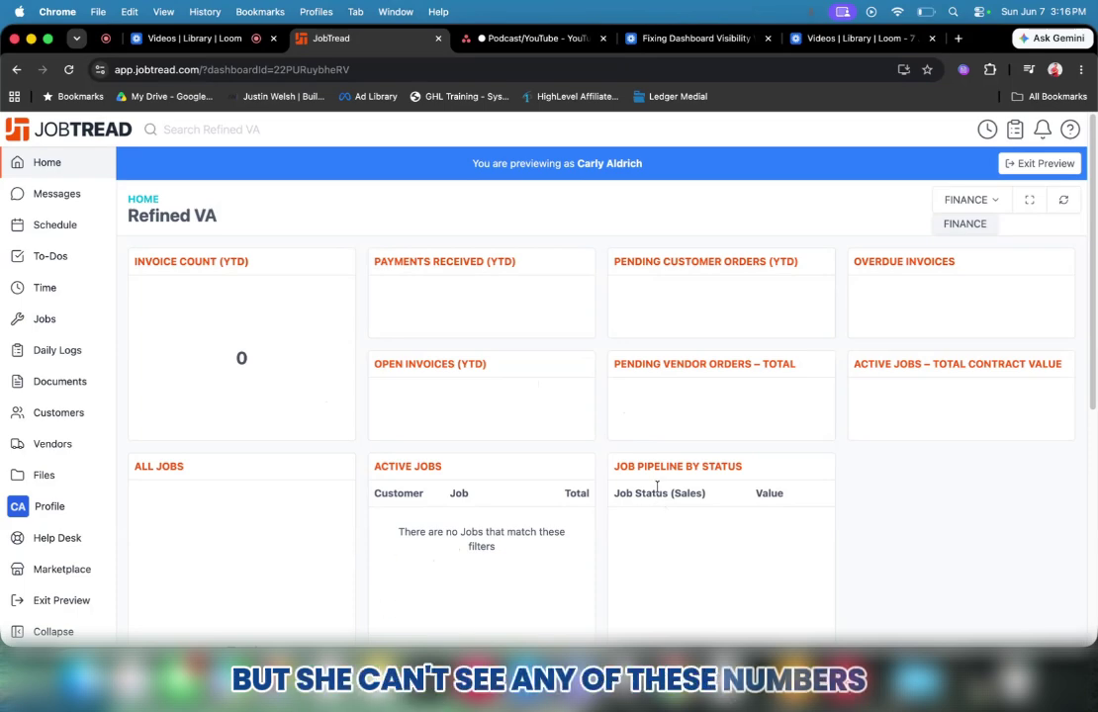
click(1030, 165)
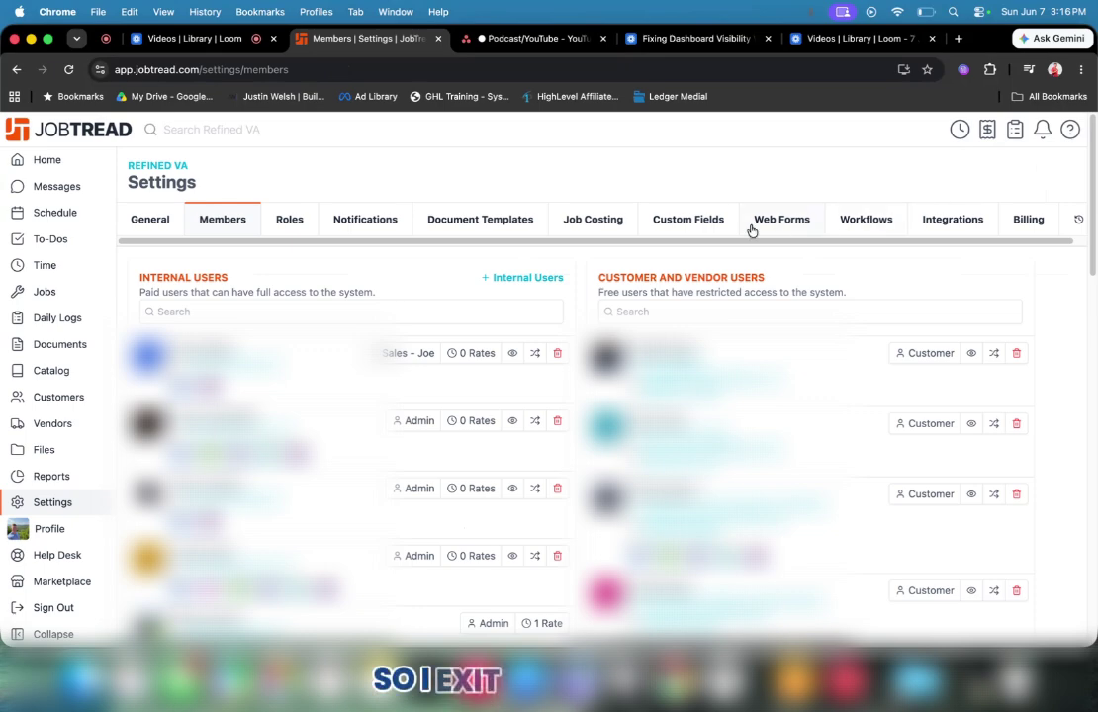
Step: Assign the second sales role to the first internal user and preview that user's home page
click(409, 353)
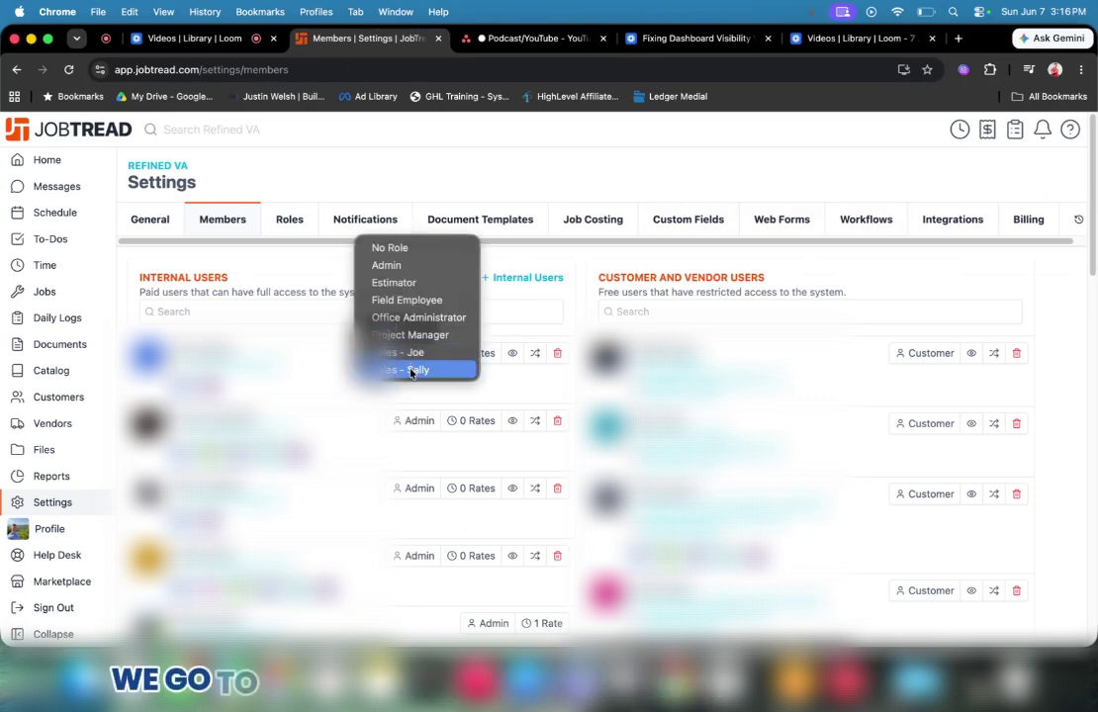
click(410, 371)
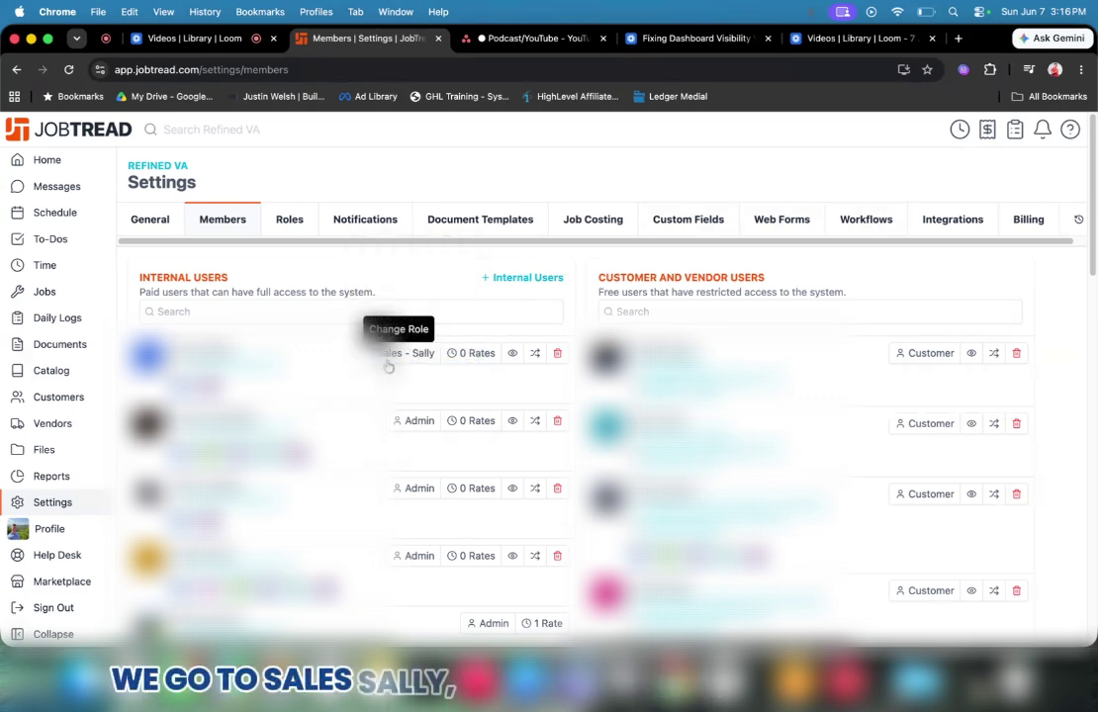
click(511, 357)
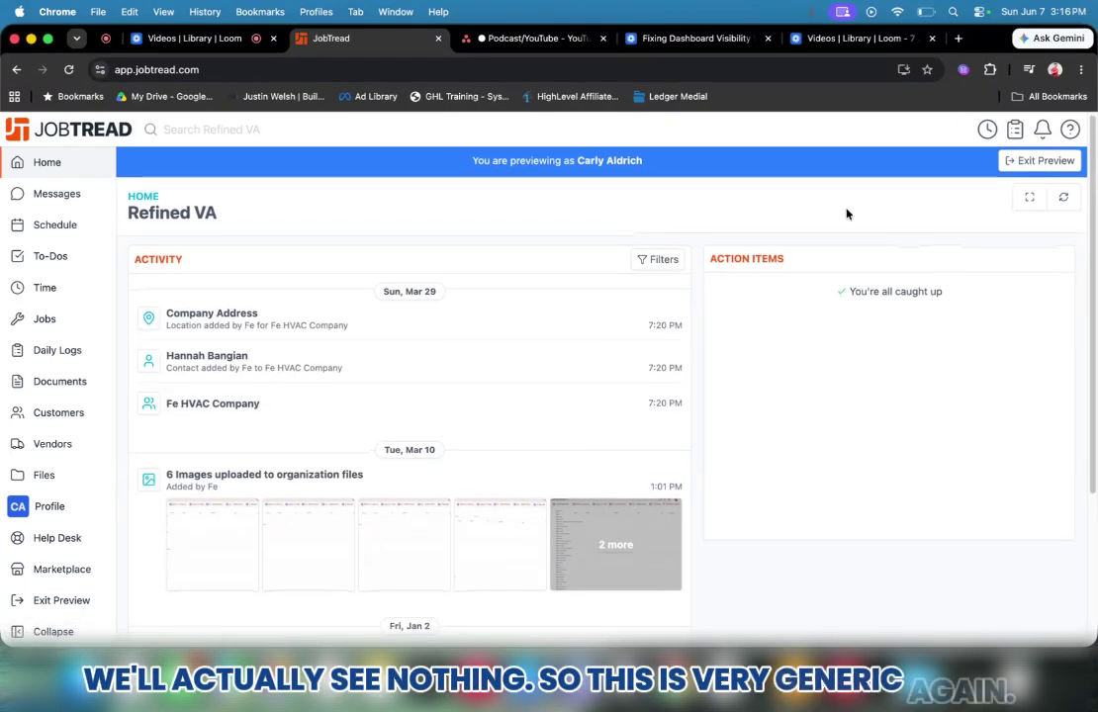
scroll(861, 214, down, 1)
scroll(875, 215, up, 1)
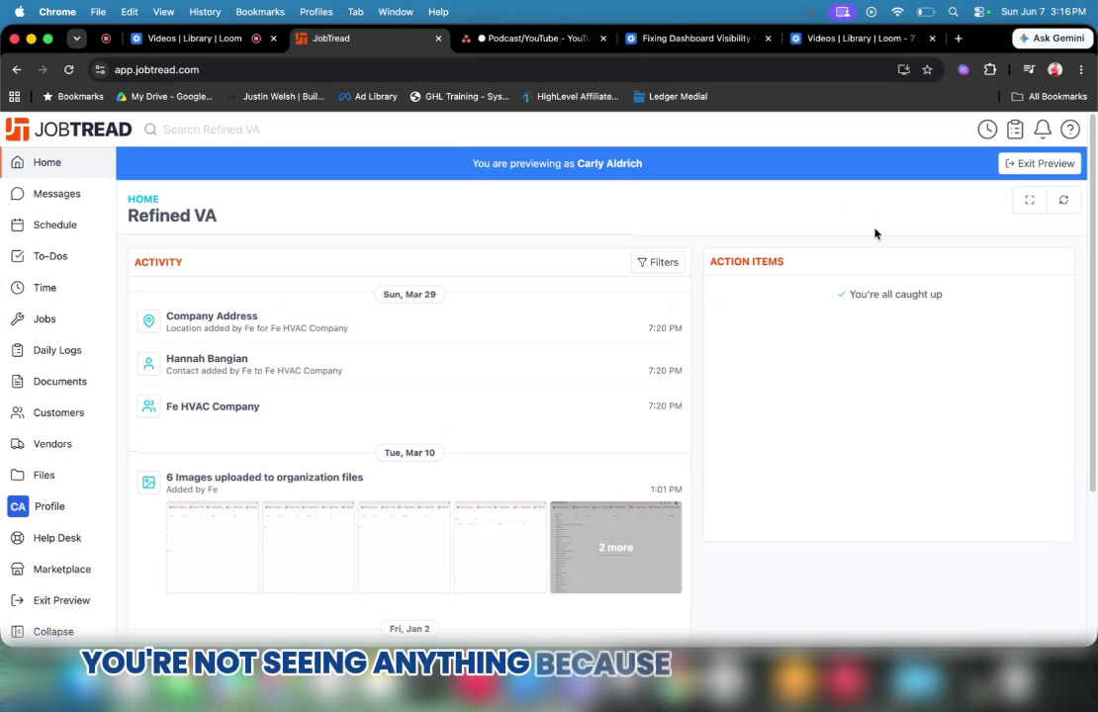
Step: Exit the preview and set the first internal user's role to Admin
click(1038, 165)
click(395, 354)
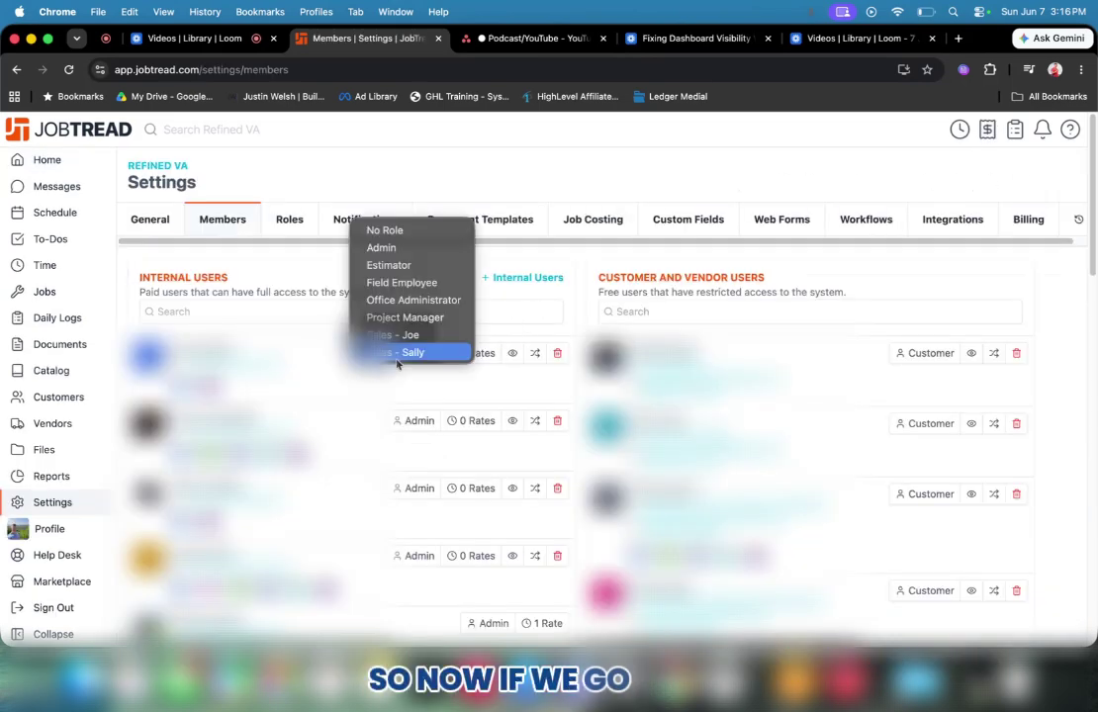
click(408, 248)
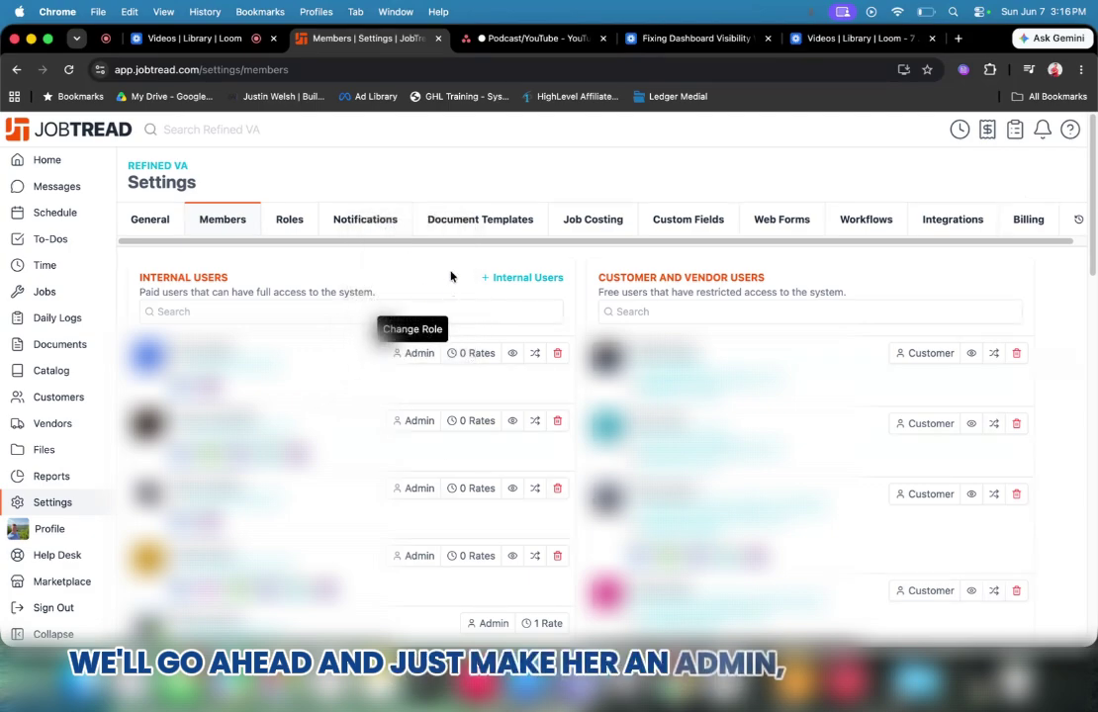
Step: Return to the home page and review the list of dashboards available to the administrator account
click(71, 167)
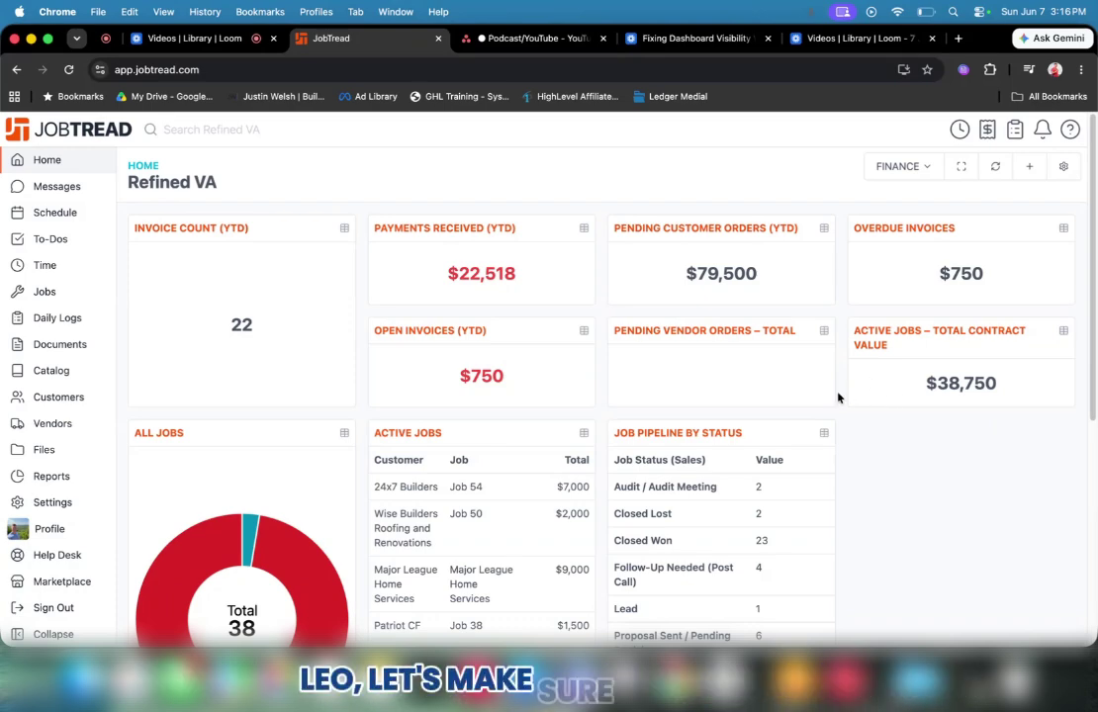
click(919, 167)
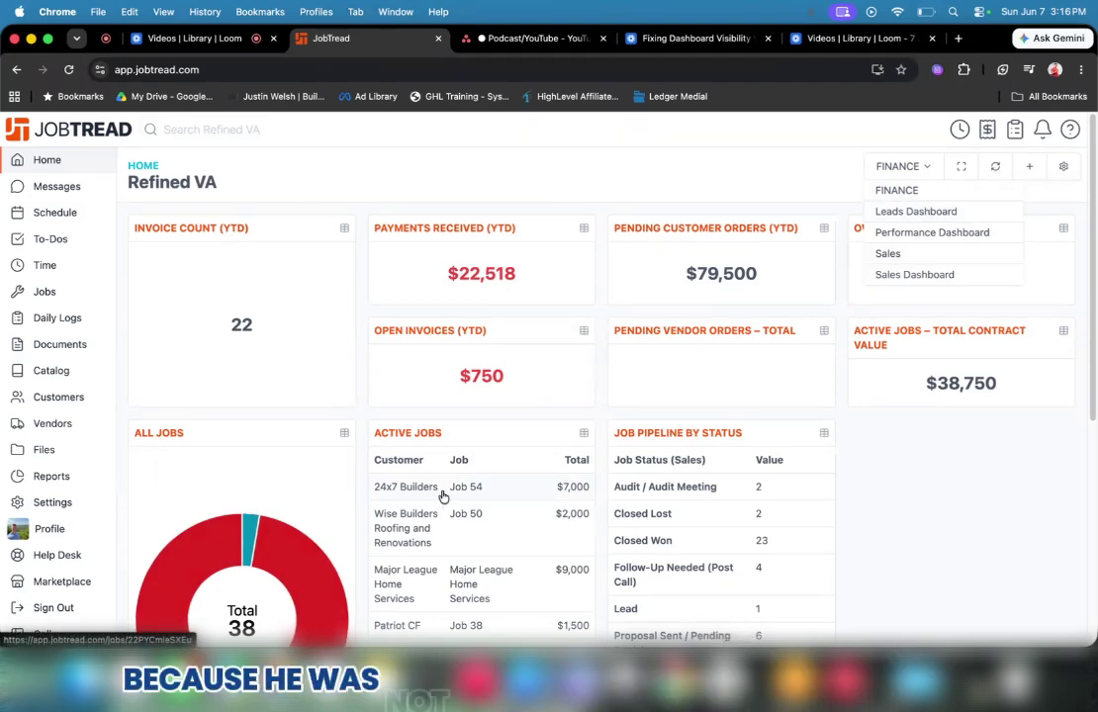
click(928, 168)
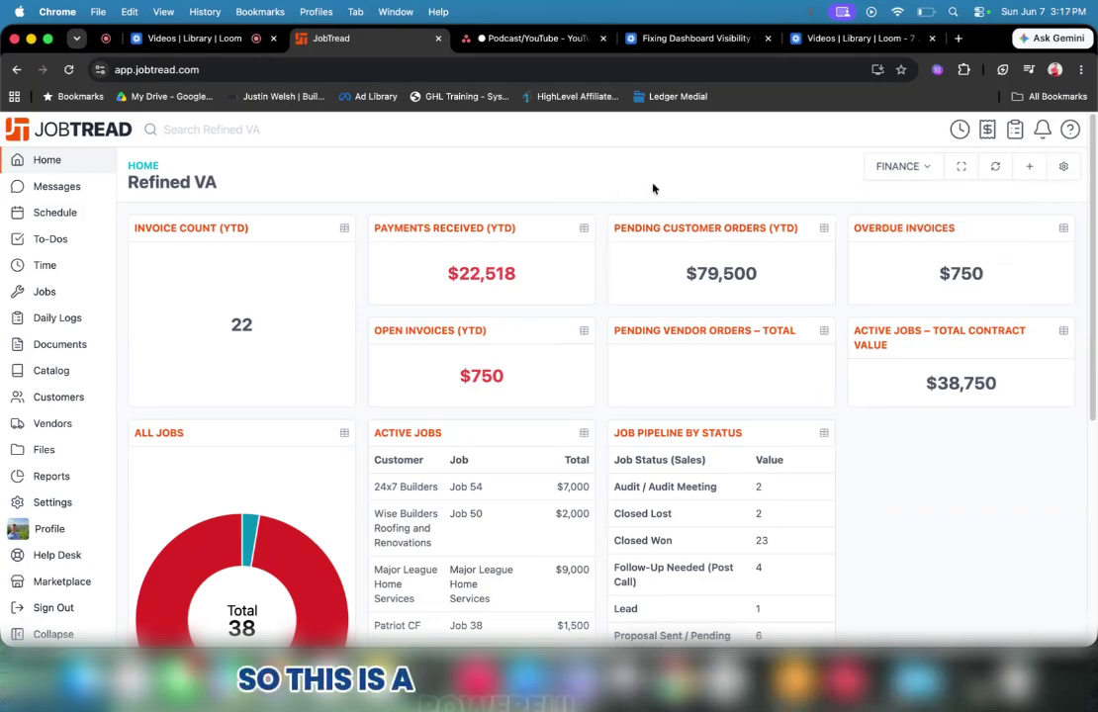